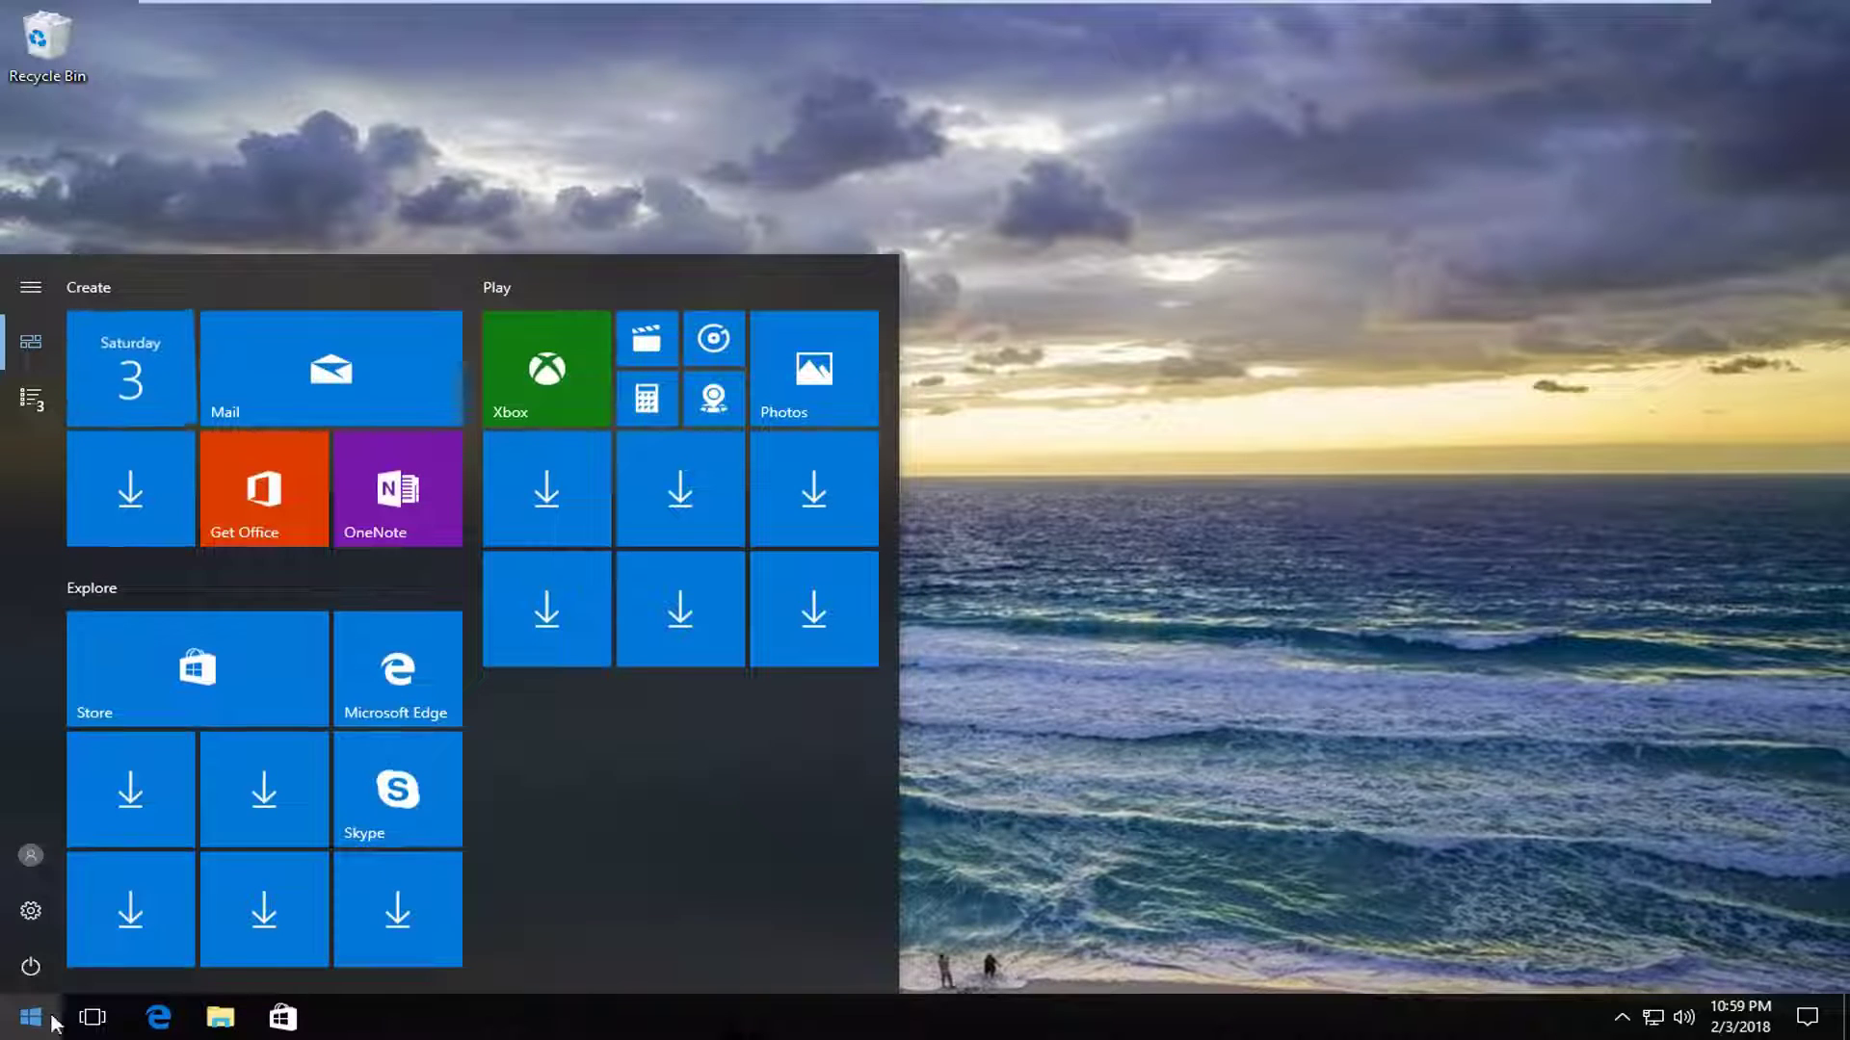
- From the Start menu, open Settings and go to Update & Security
{"action": "left_click", "coordinate": [31, 915]}
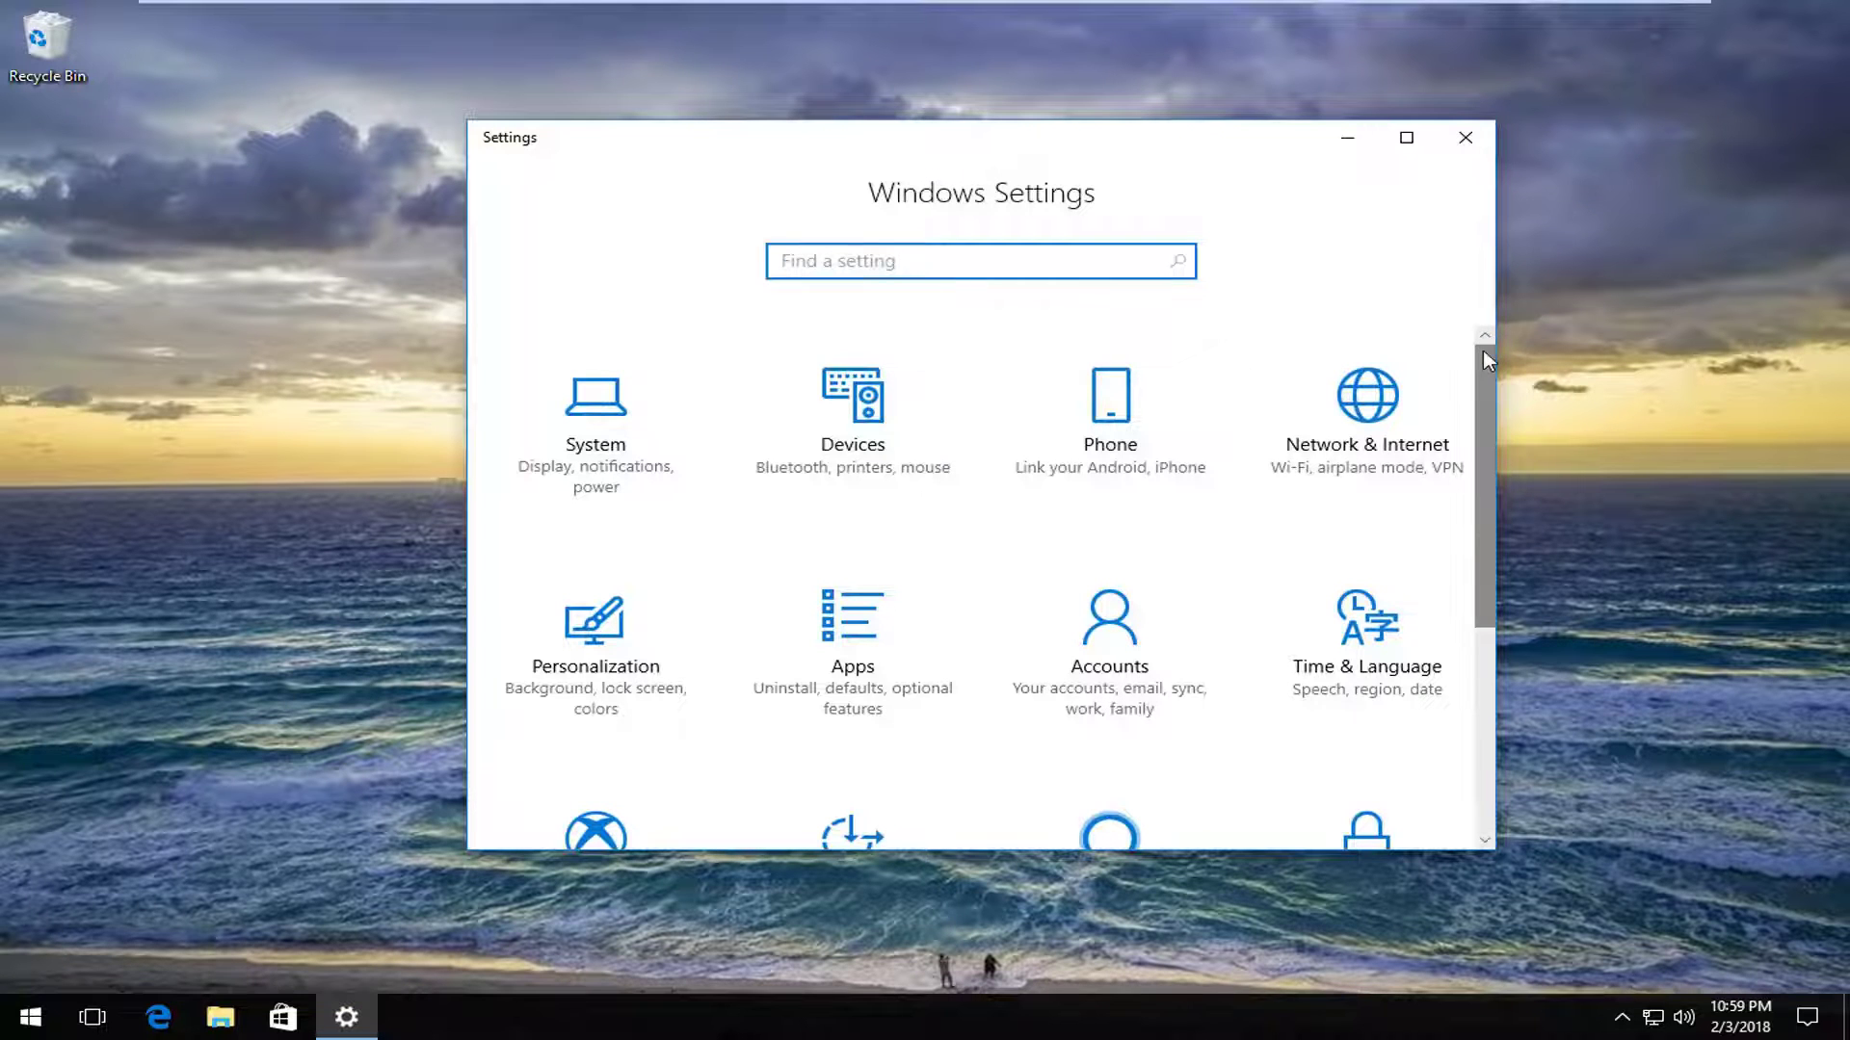
{"action": "scroll", "coordinate": [1480, 395], "scroll_direction": "down", "scroll_amount": 1}
{"action": "left_click_drag", "start_coordinate": [1476, 393], "coordinate": [1469, 578]}
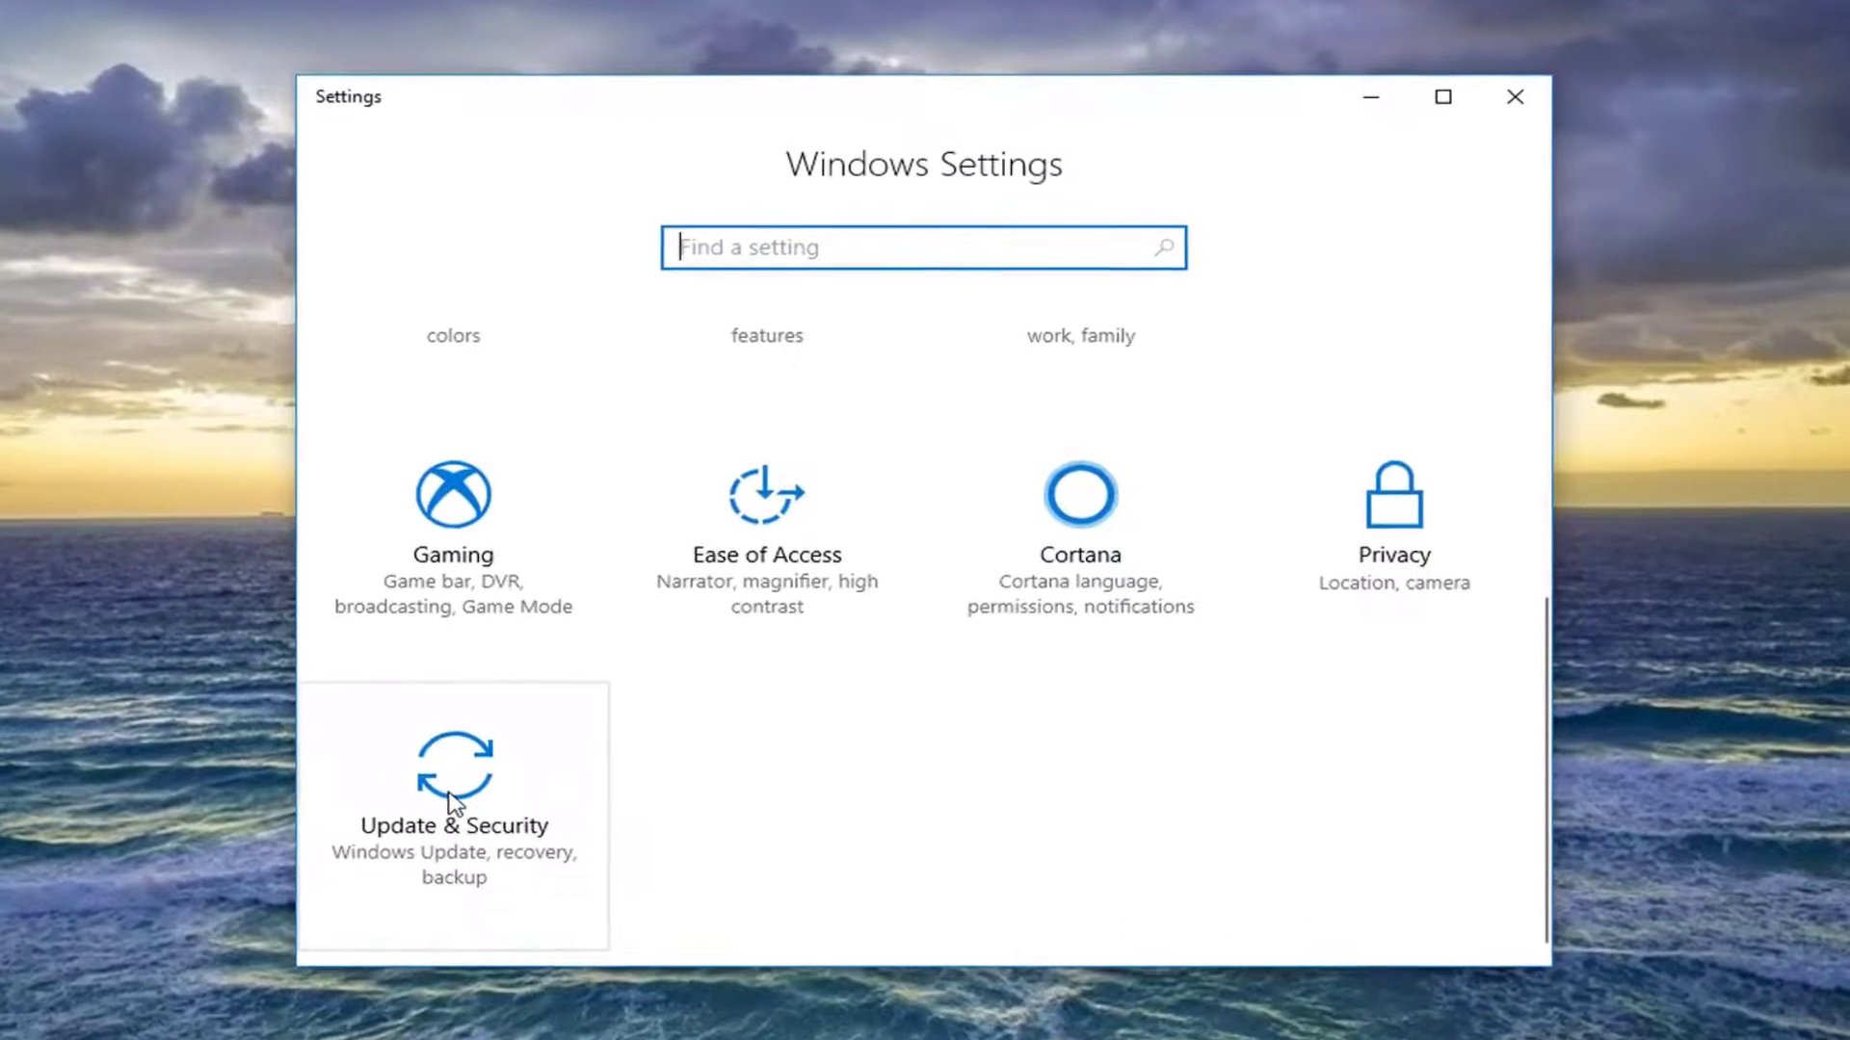
{"action": "left_click", "coordinate": [541, 747]}
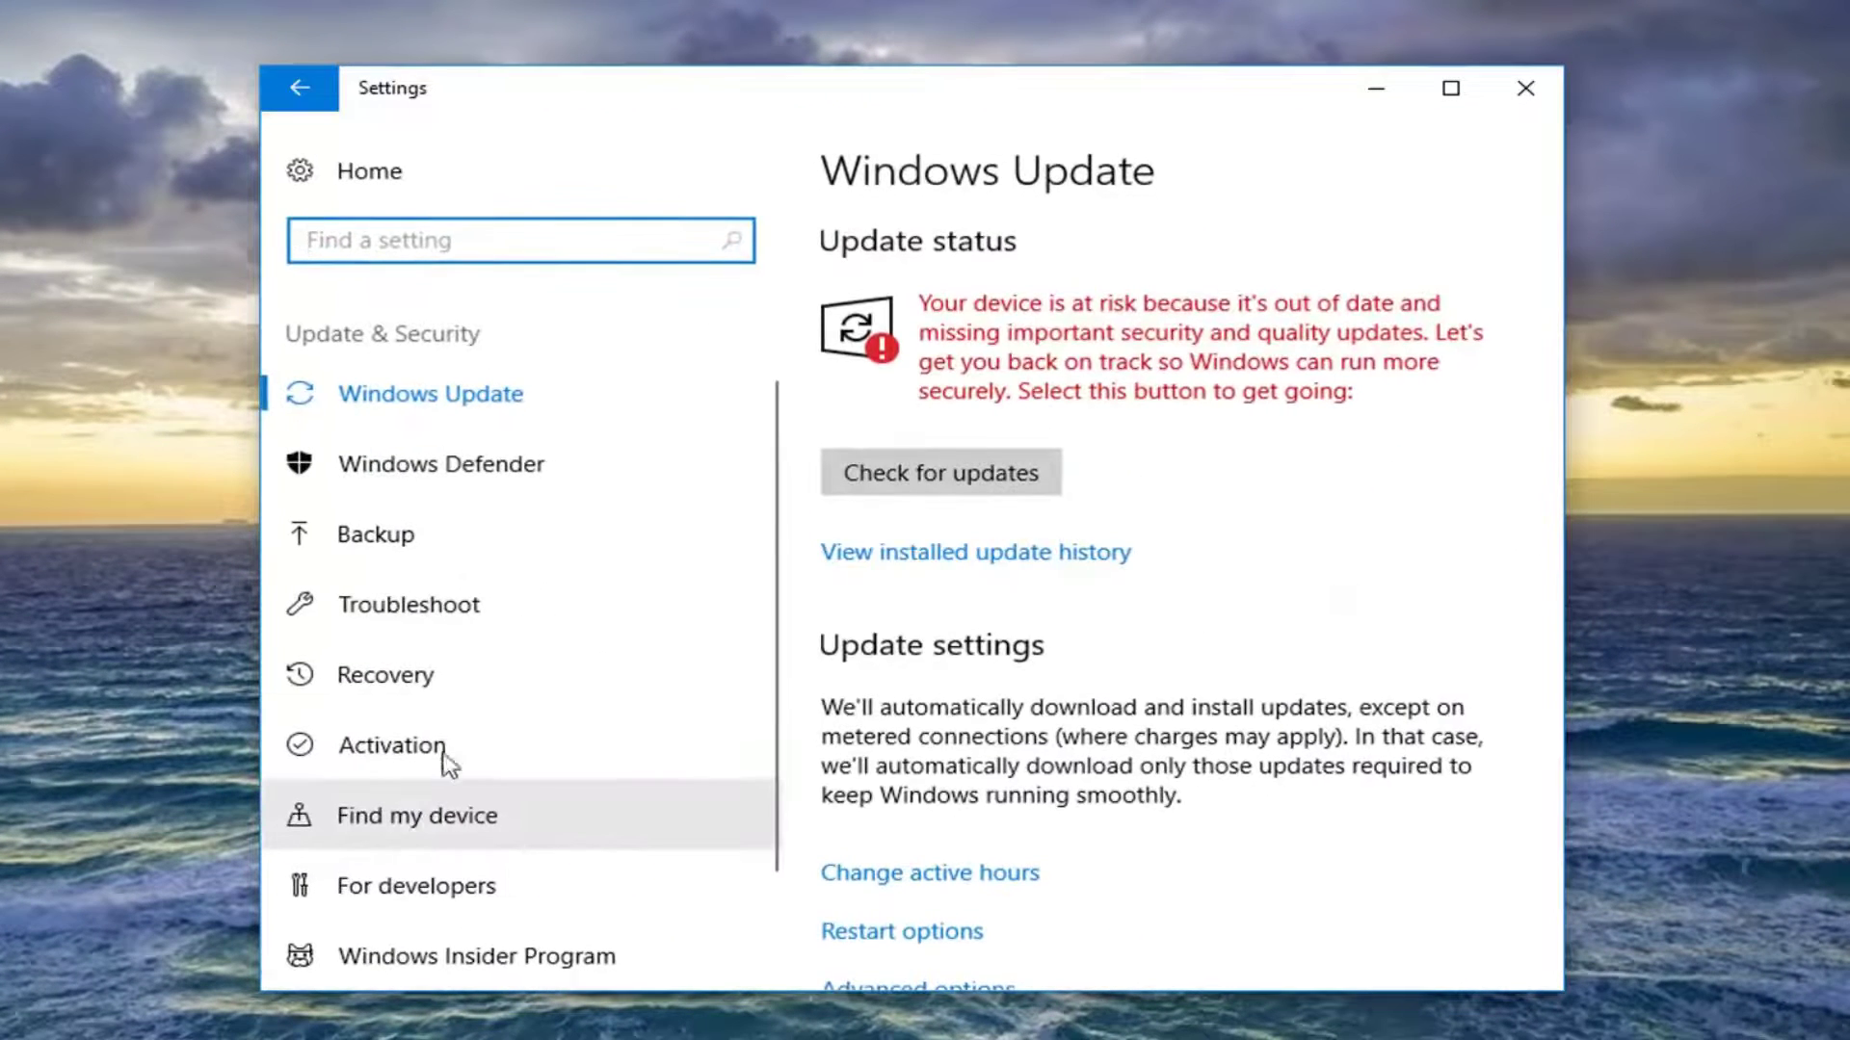
- Open the Recovery page and start Reset this PC with Get started
{"action": "left_click", "coordinate": [381, 686]}
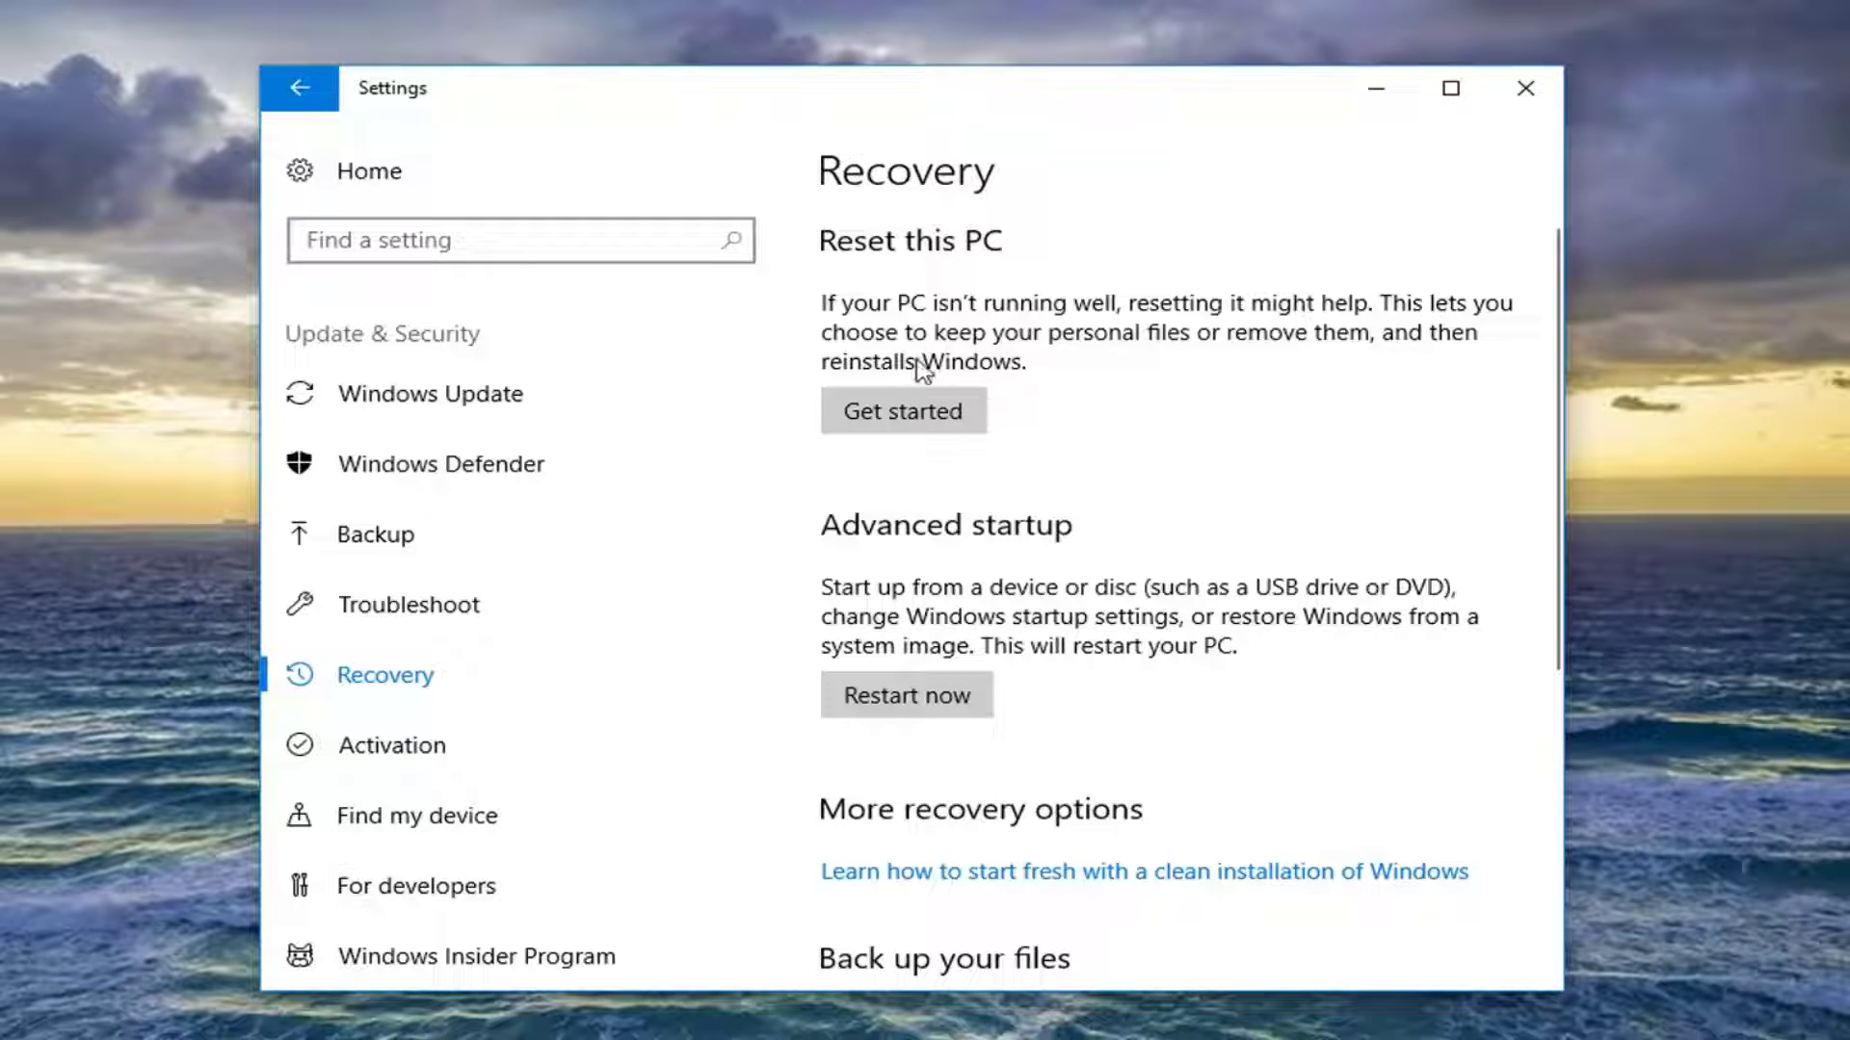
{"action": "left_click", "coordinate": [906, 423]}
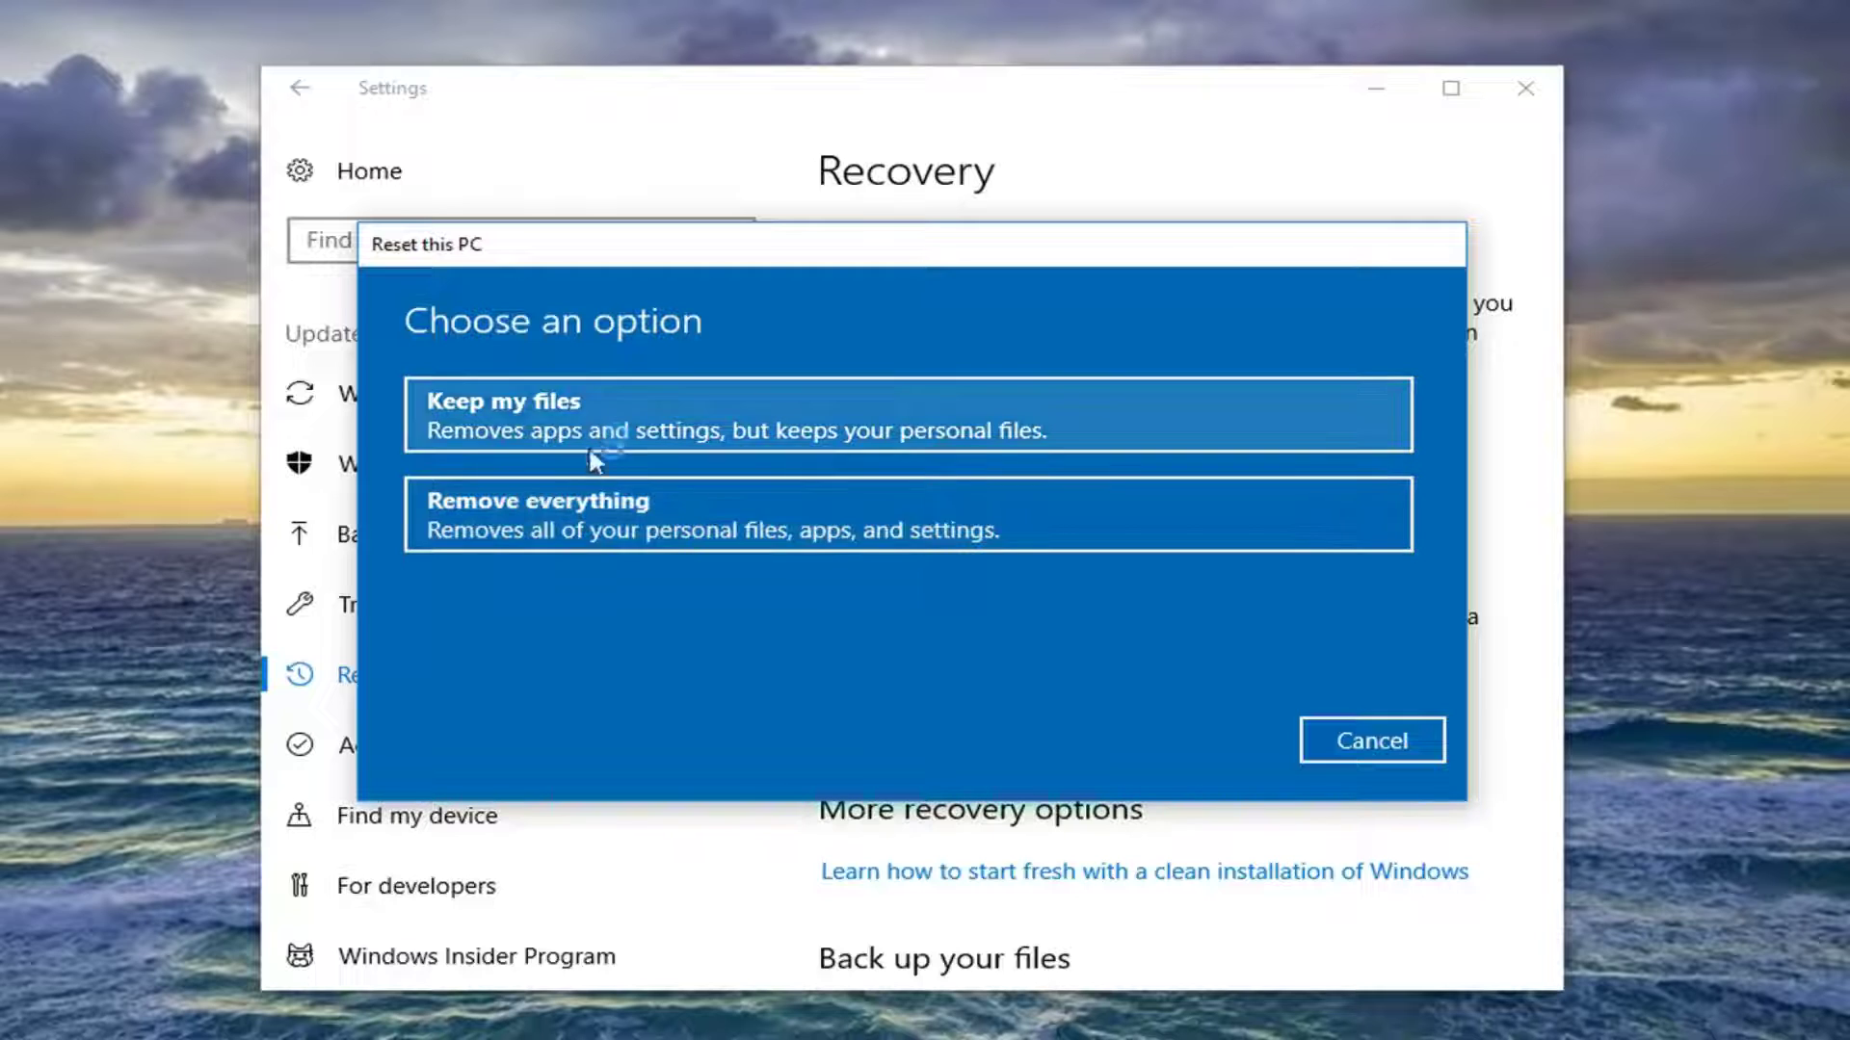
- Choose Remove everything to delete all personal files, apps and settings
{"action": "left_click", "coordinate": [564, 540]}
{"action": "left_click", "coordinate": [585, 535]}
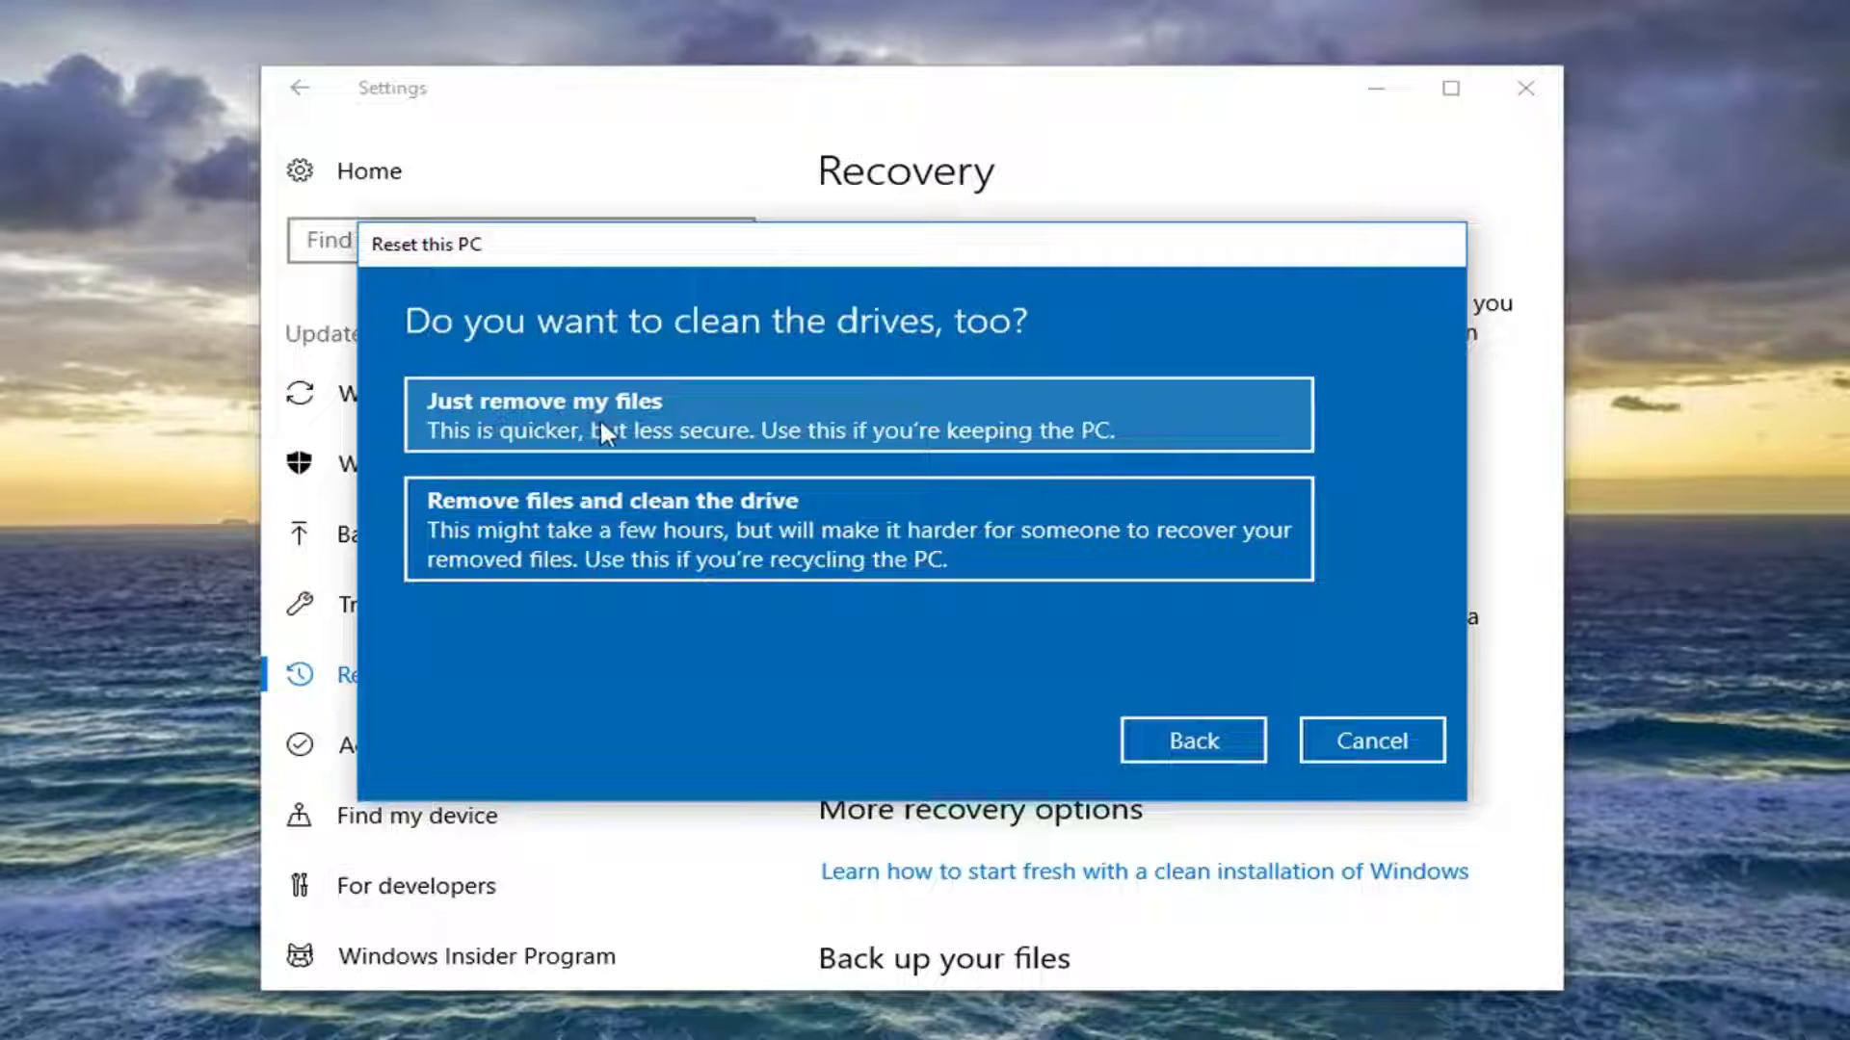
- Pick Just remove my files, skipping the drive cleaning
{"action": "left_click", "coordinate": [474, 408]}
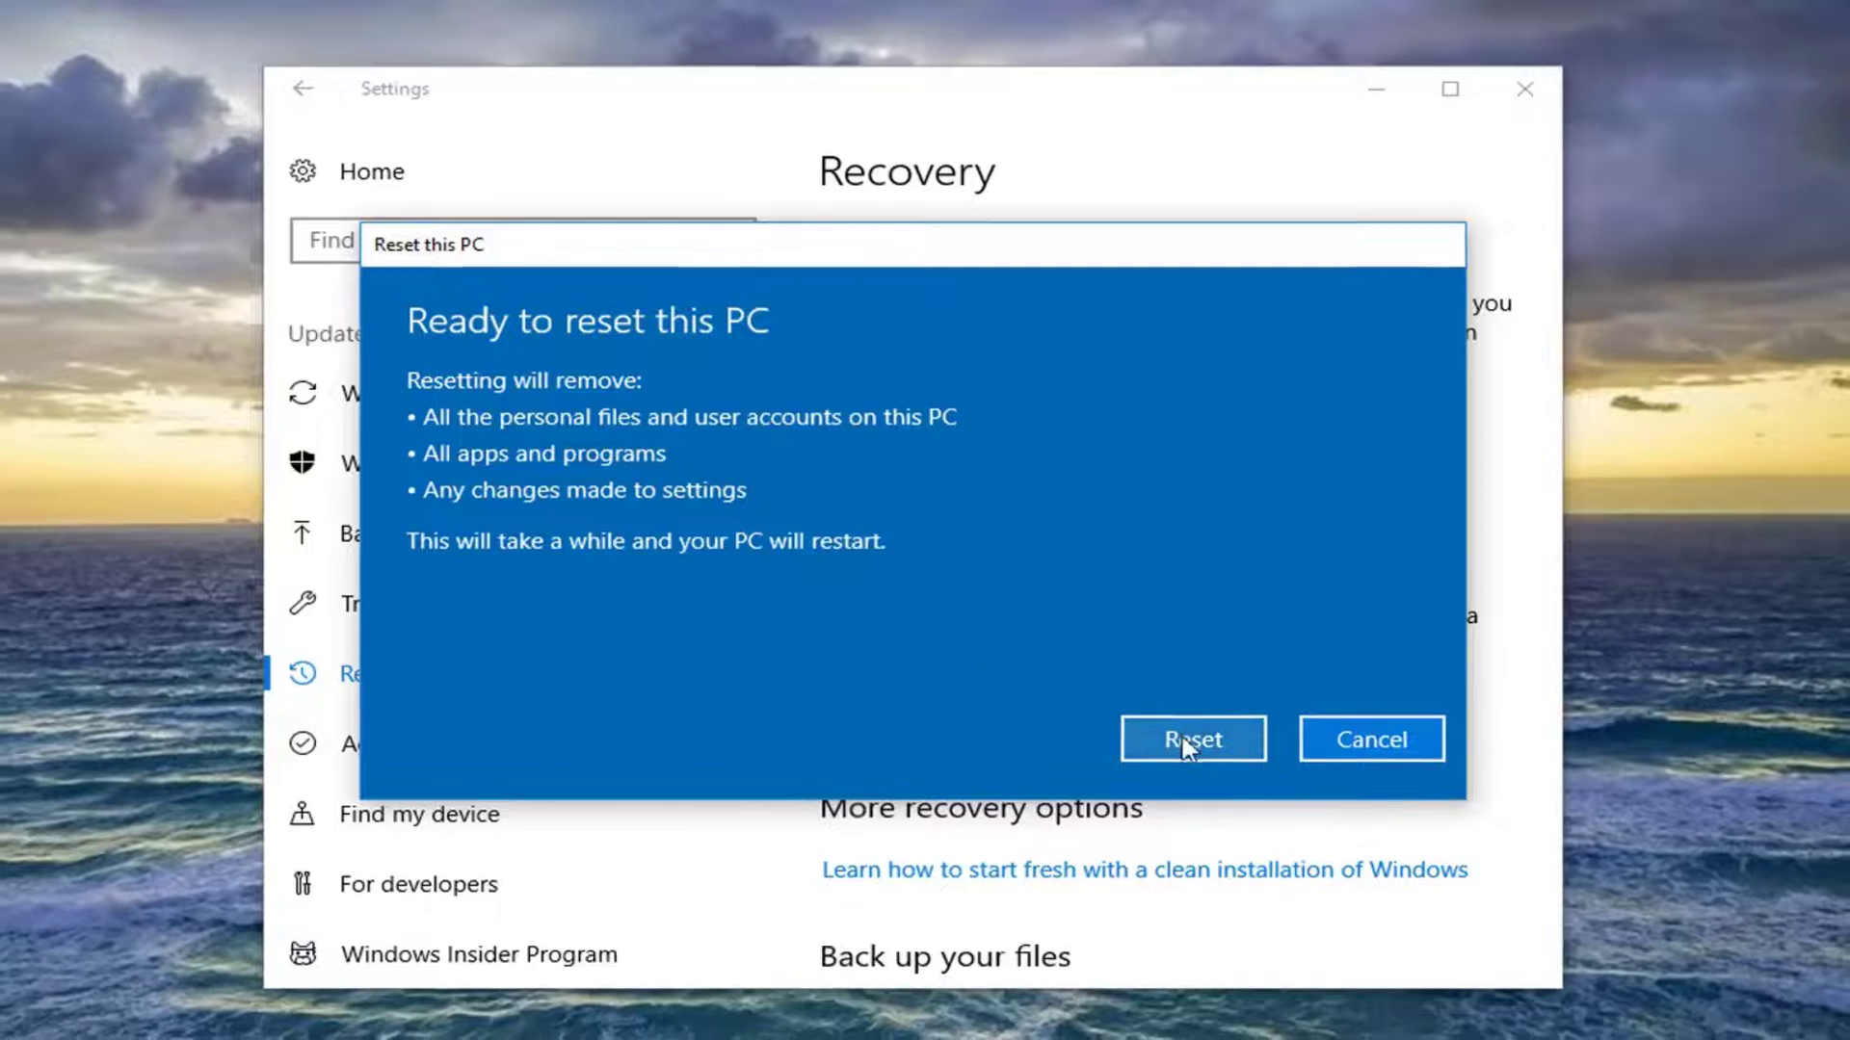
- Confirm Reset in Ready to reset this PC so Windows restarts and reinstalls
{"action": "left_click", "coordinate": [1192, 740]}
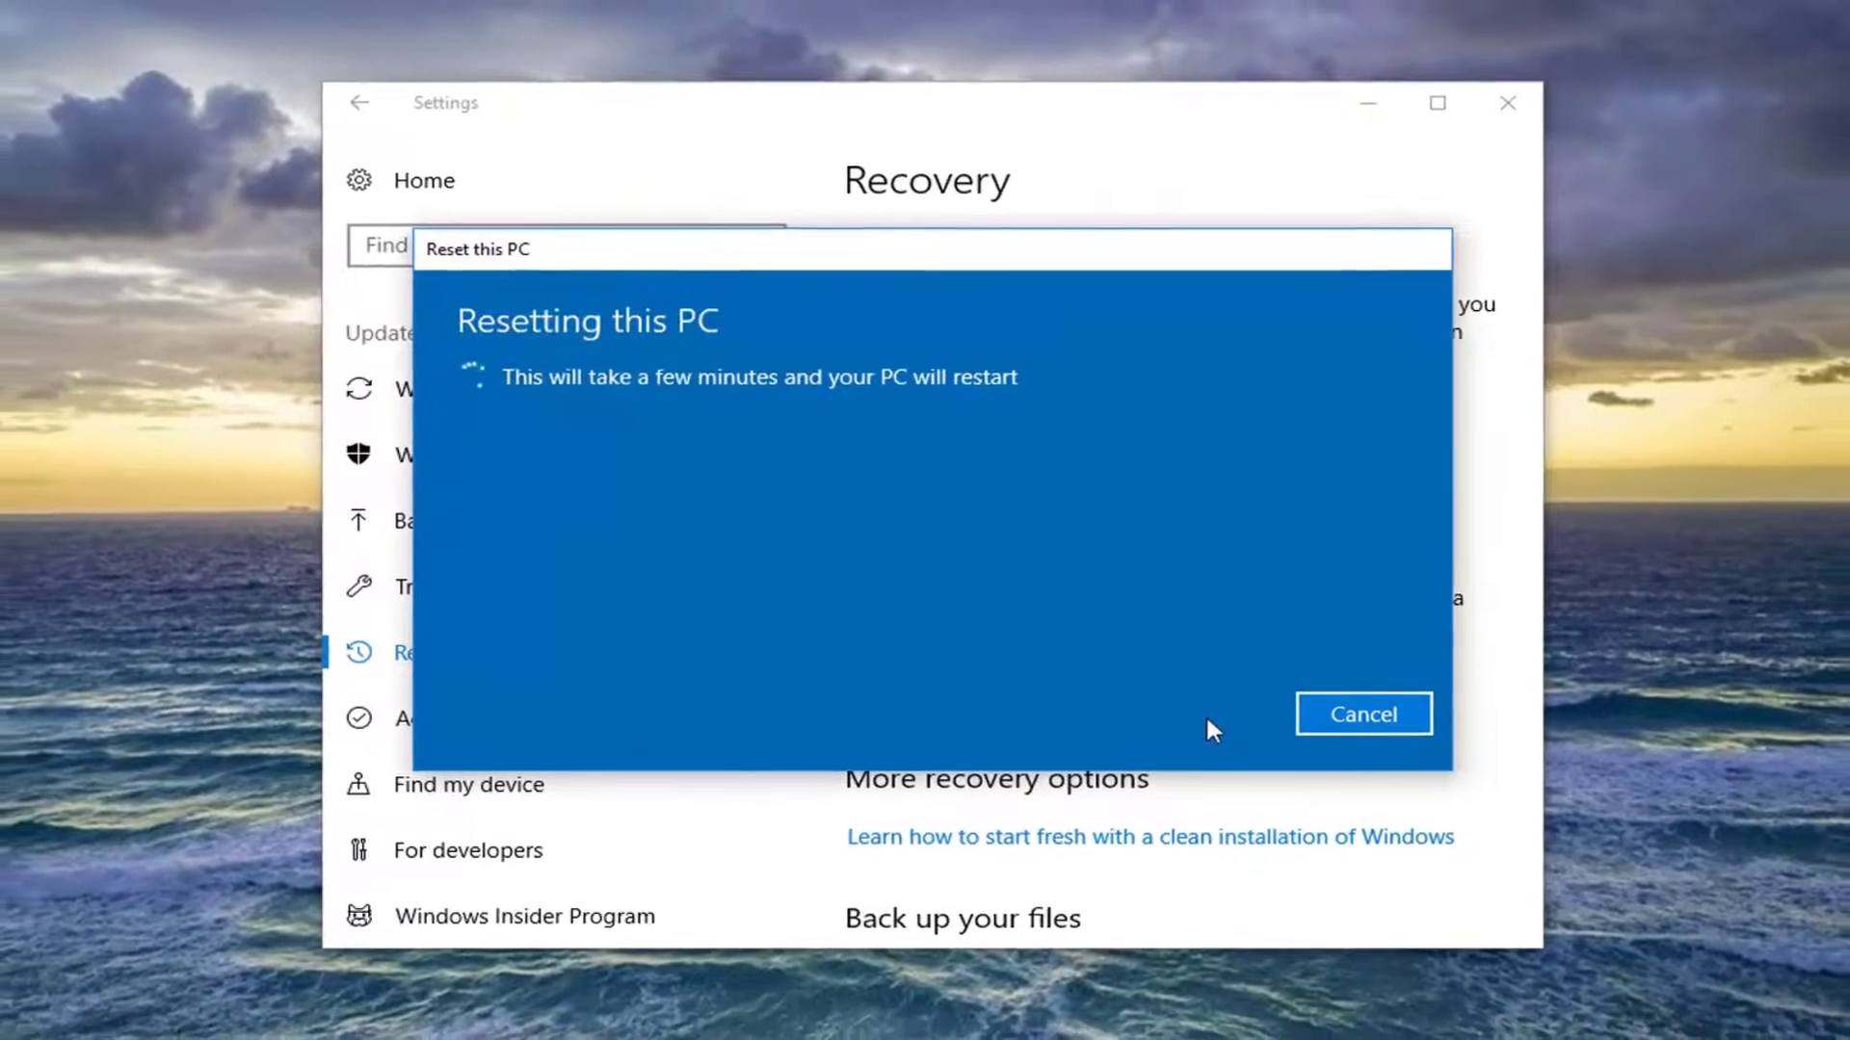
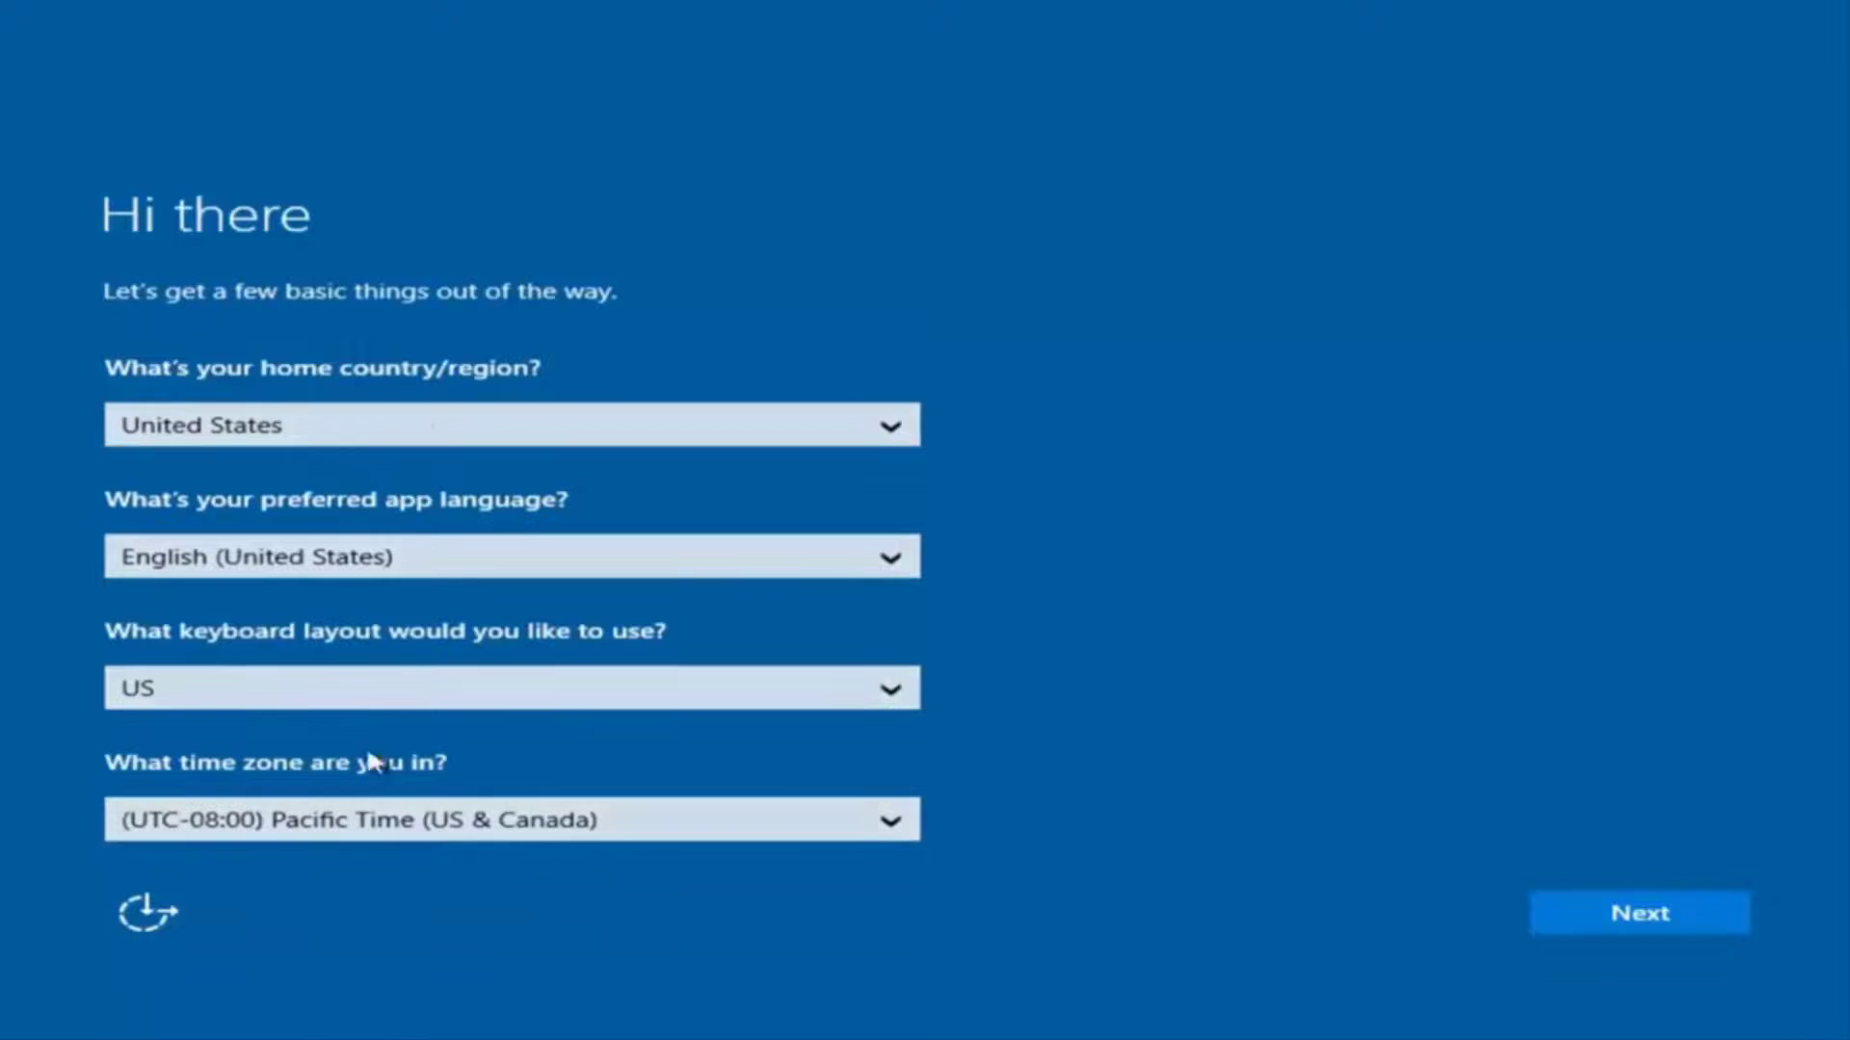
- Keep the default region, language, keyboard and time zone settings and accept the Windows license terms
{"action": "left_click", "coordinate": [1650, 923]}
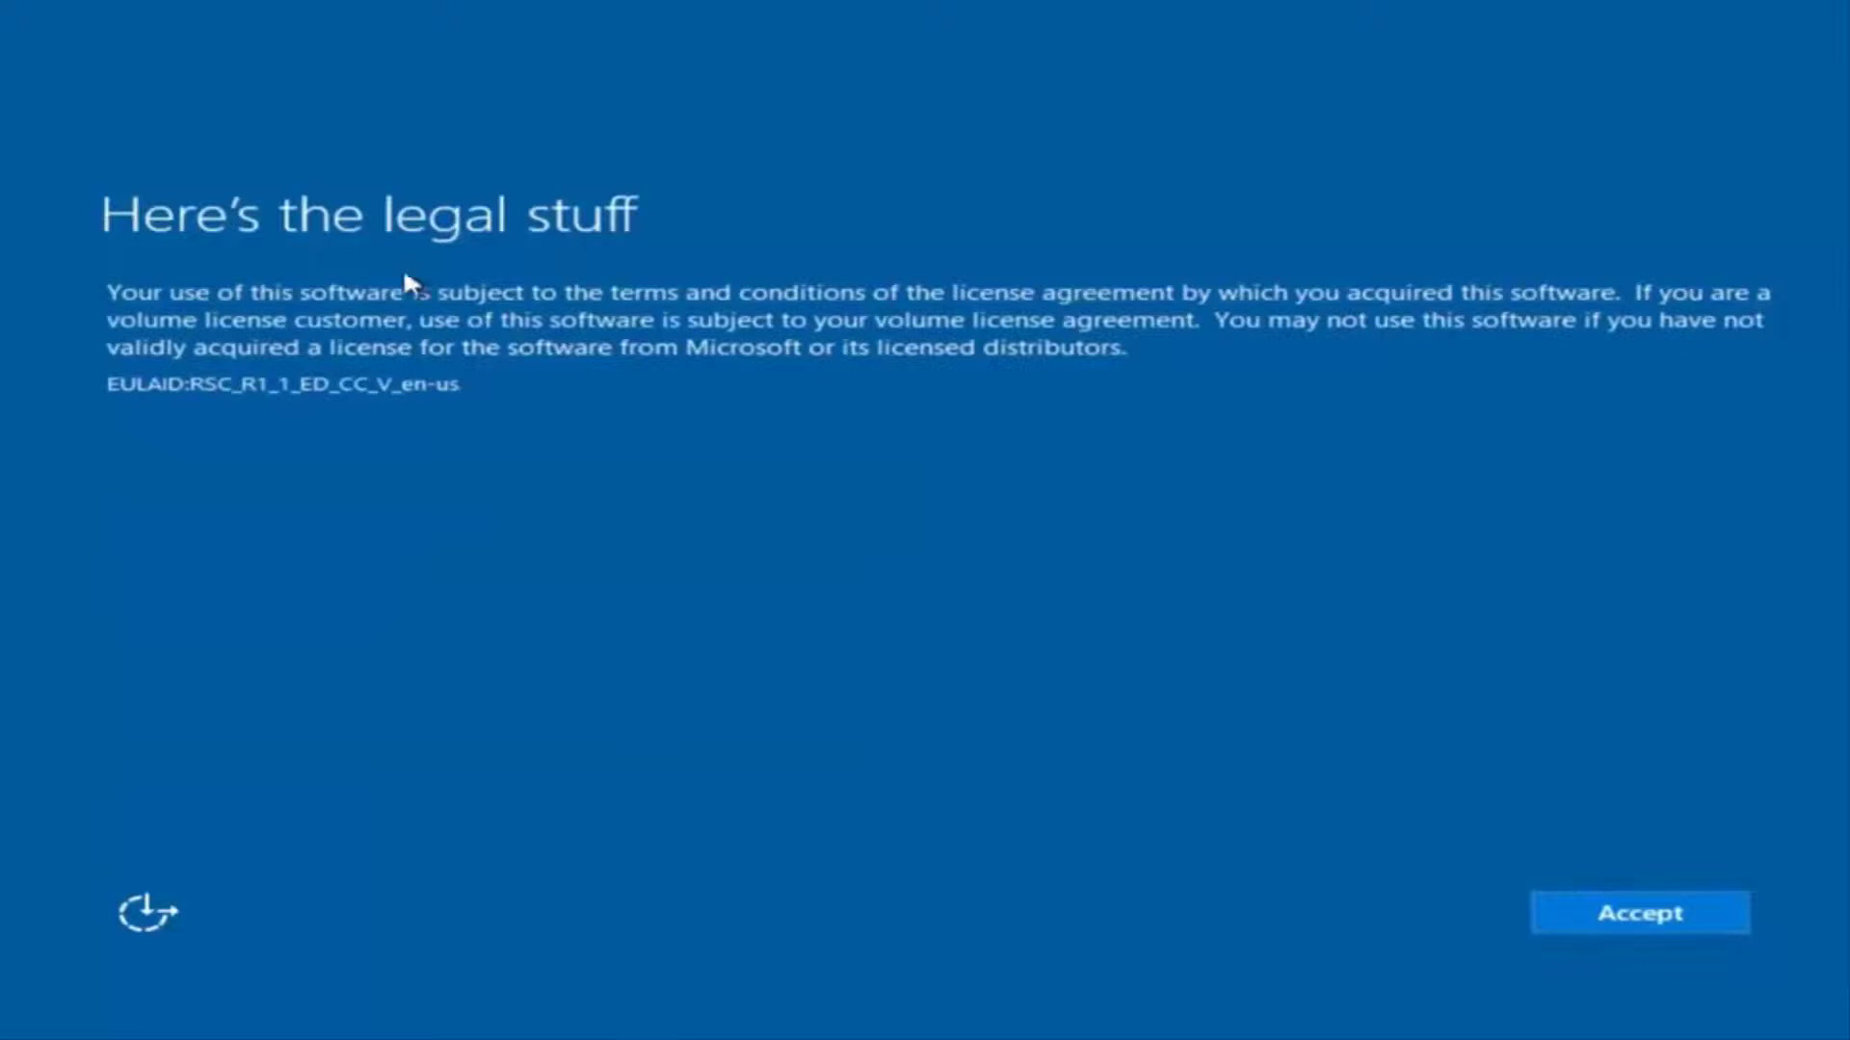
{"action": "left_click", "coordinate": [1662, 913]}
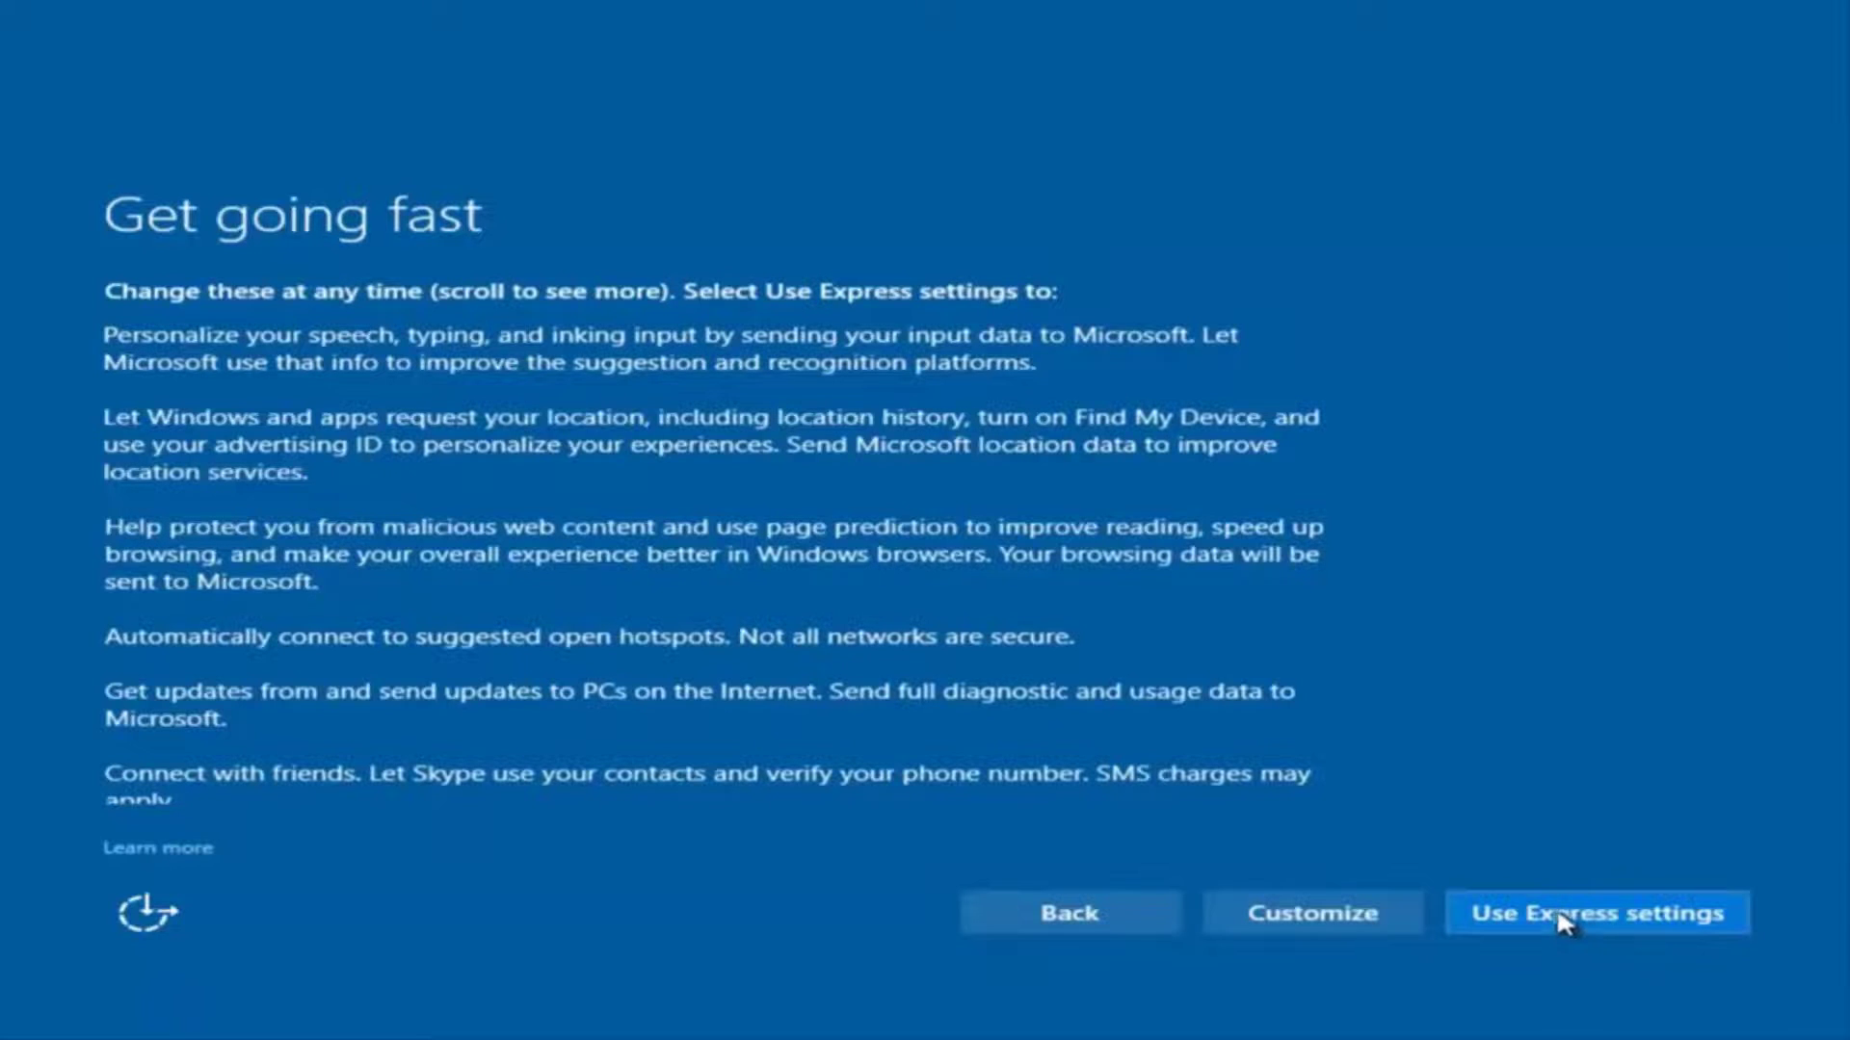
- Choose custom settings, switch Personalize speech, typing and inking to Off, and continue
{"action": "left_click", "coordinate": [1317, 921]}
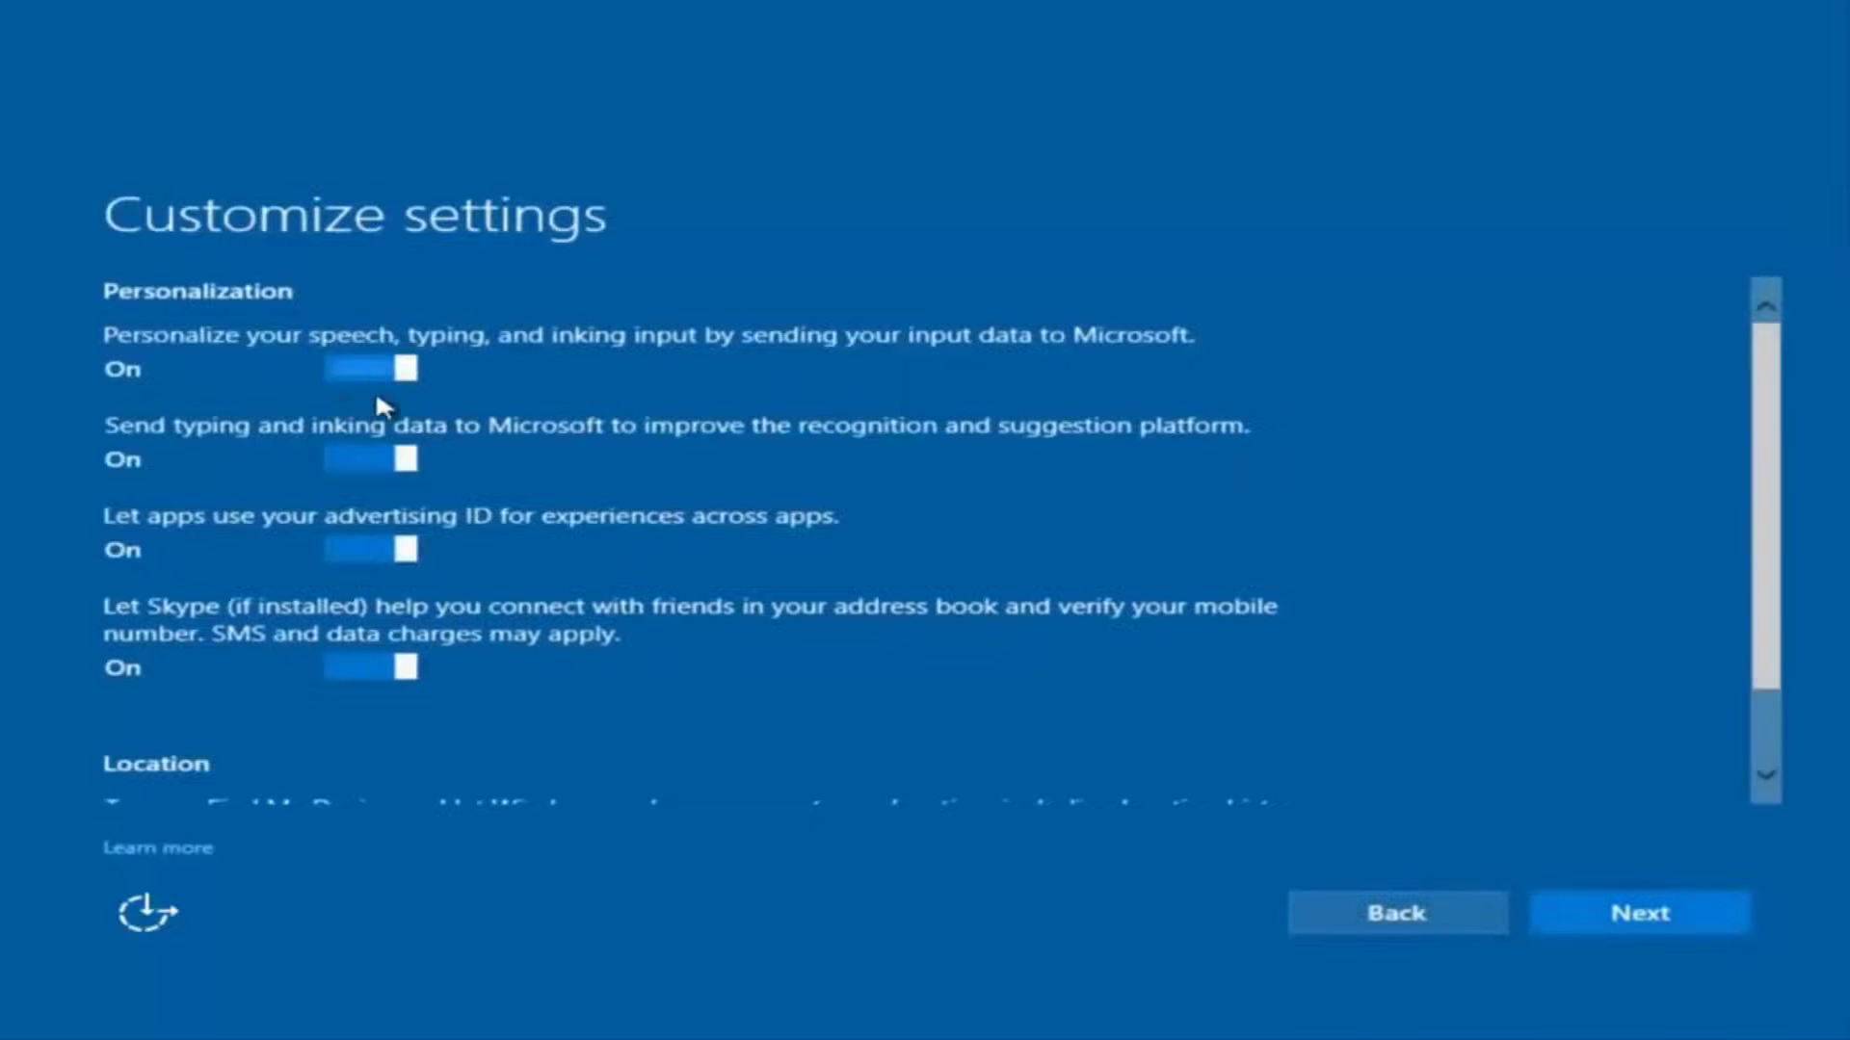
{"action": "scroll", "coordinate": [433, 433], "scroll_direction": "down", "scroll_amount": 1}
{"action": "scroll", "coordinate": [530, 486], "scroll_direction": "up", "scroll_amount": 1}
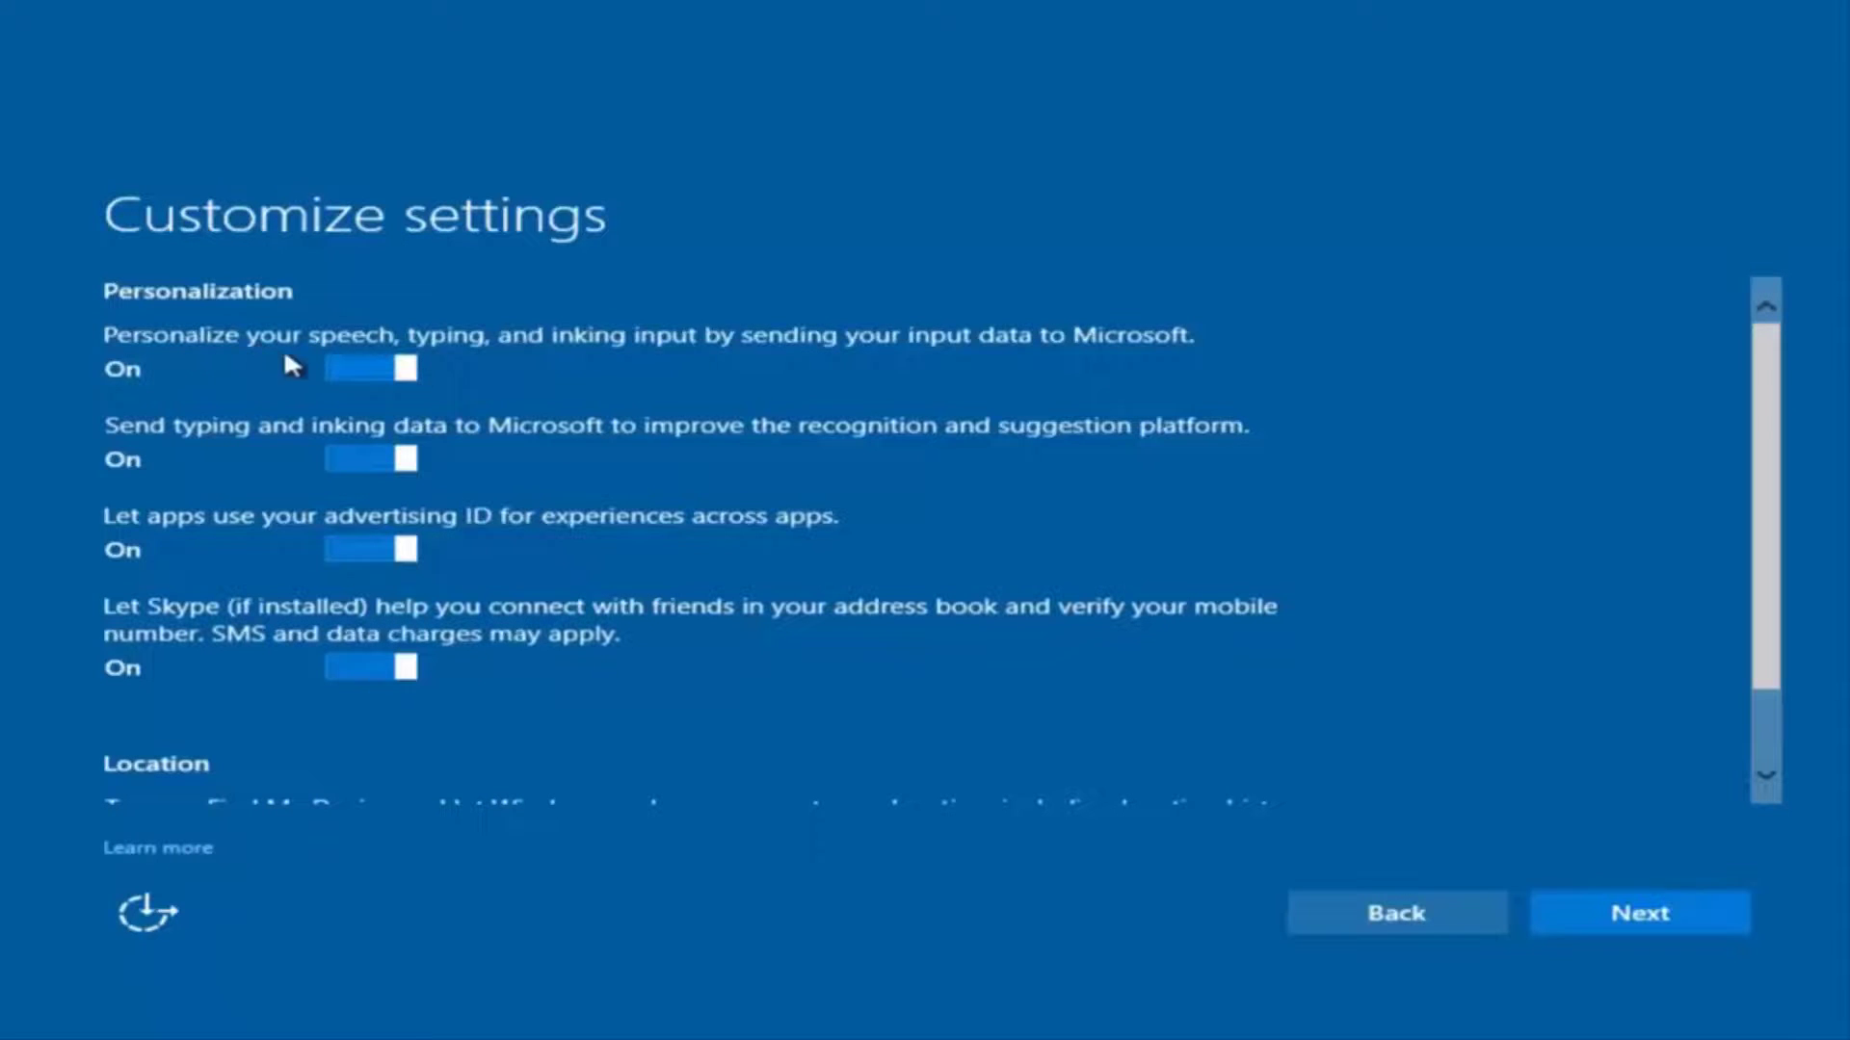
{"action": "left_click", "coordinate": [394, 375]}
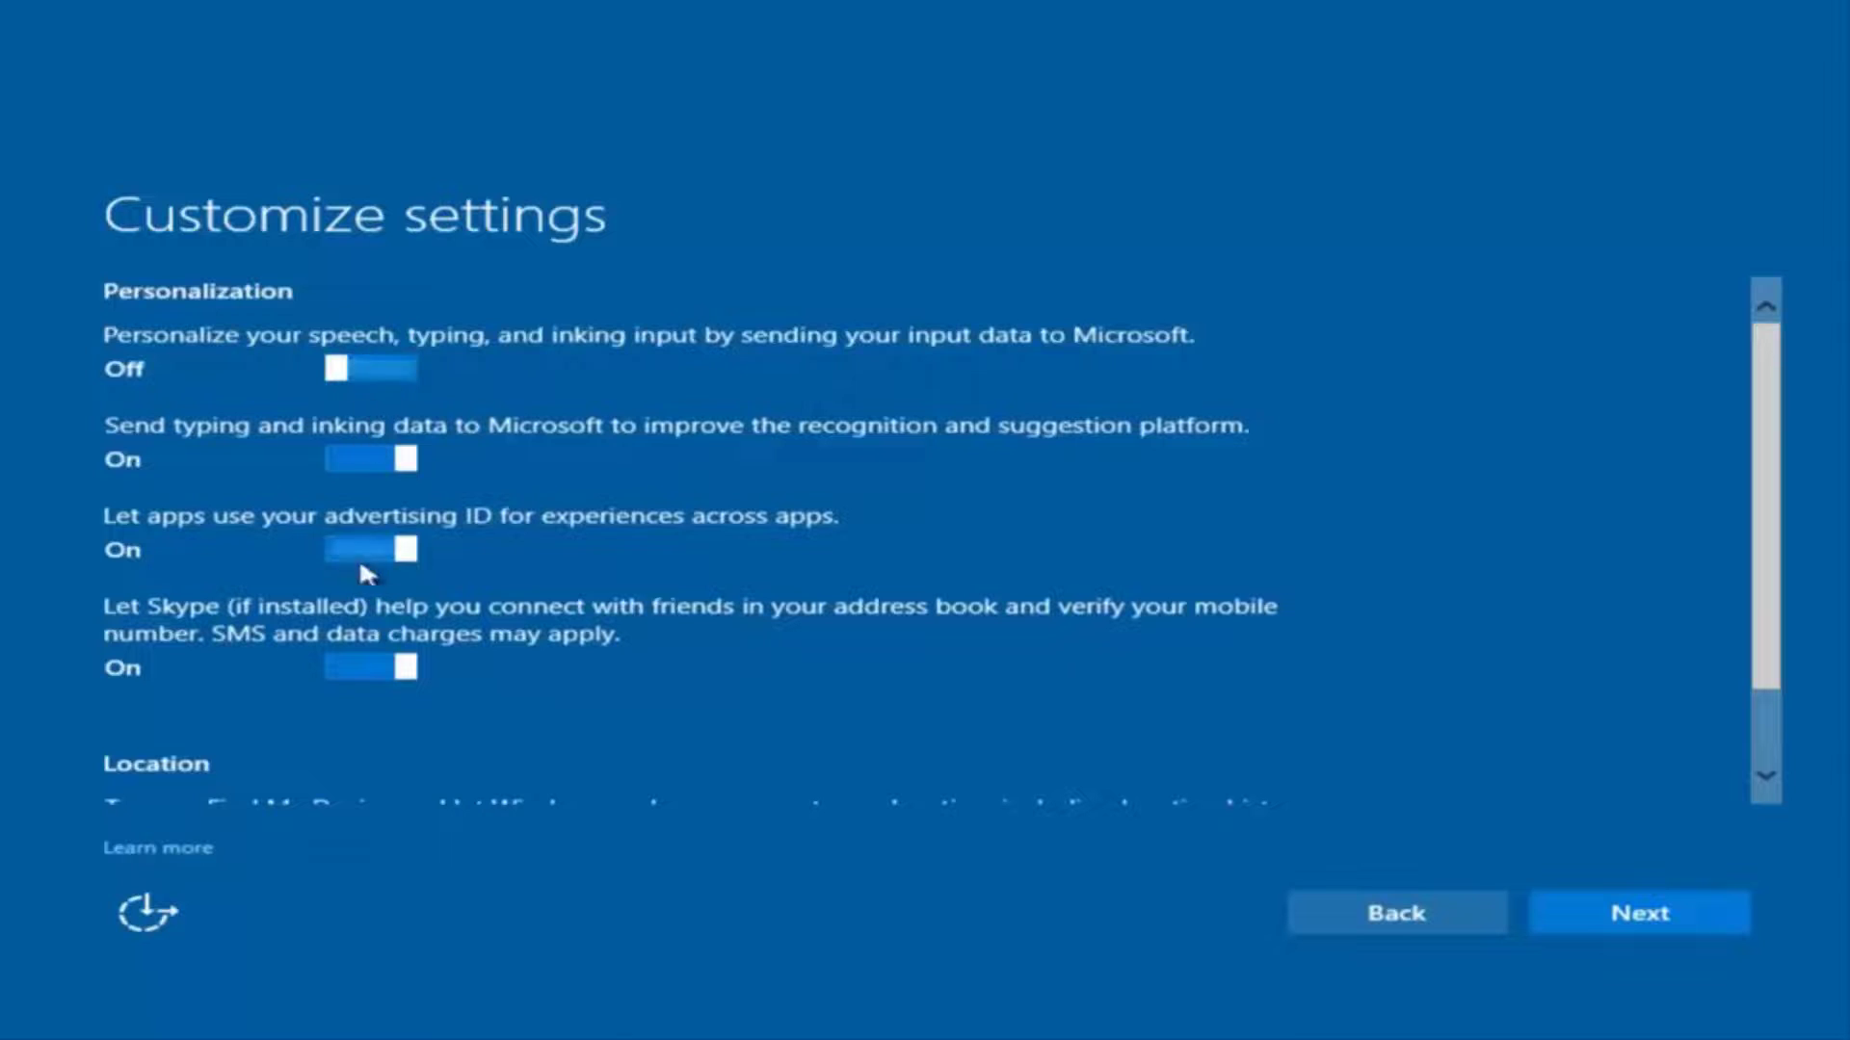
{"action": "scroll", "coordinate": [388, 596], "scroll_direction": "down", "scroll_amount": 2}
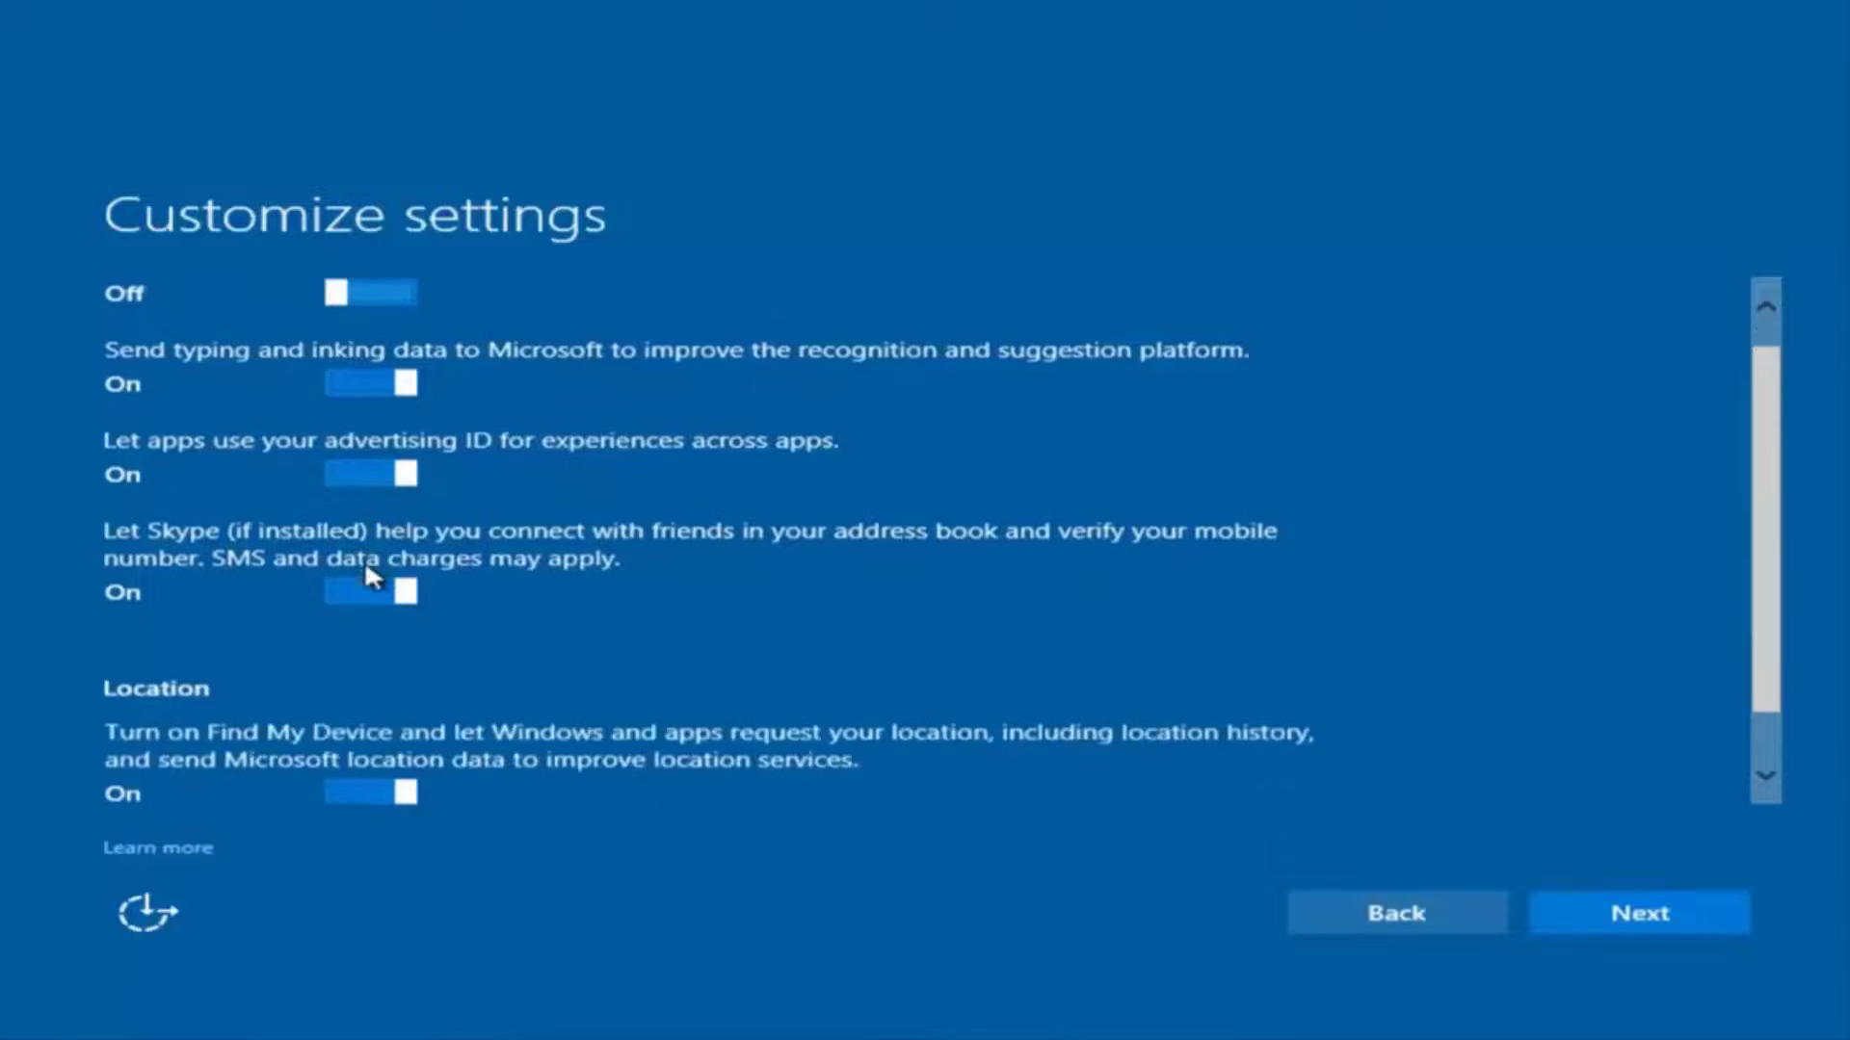
{"action": "scroll", "coordinate": [439, 482], "scroll_direction": "up", "scroll_amount": 2}
{"action": "scroll", "coordinate": [425, 674], "scroll_direction": "down", "scroll_amount": 2}
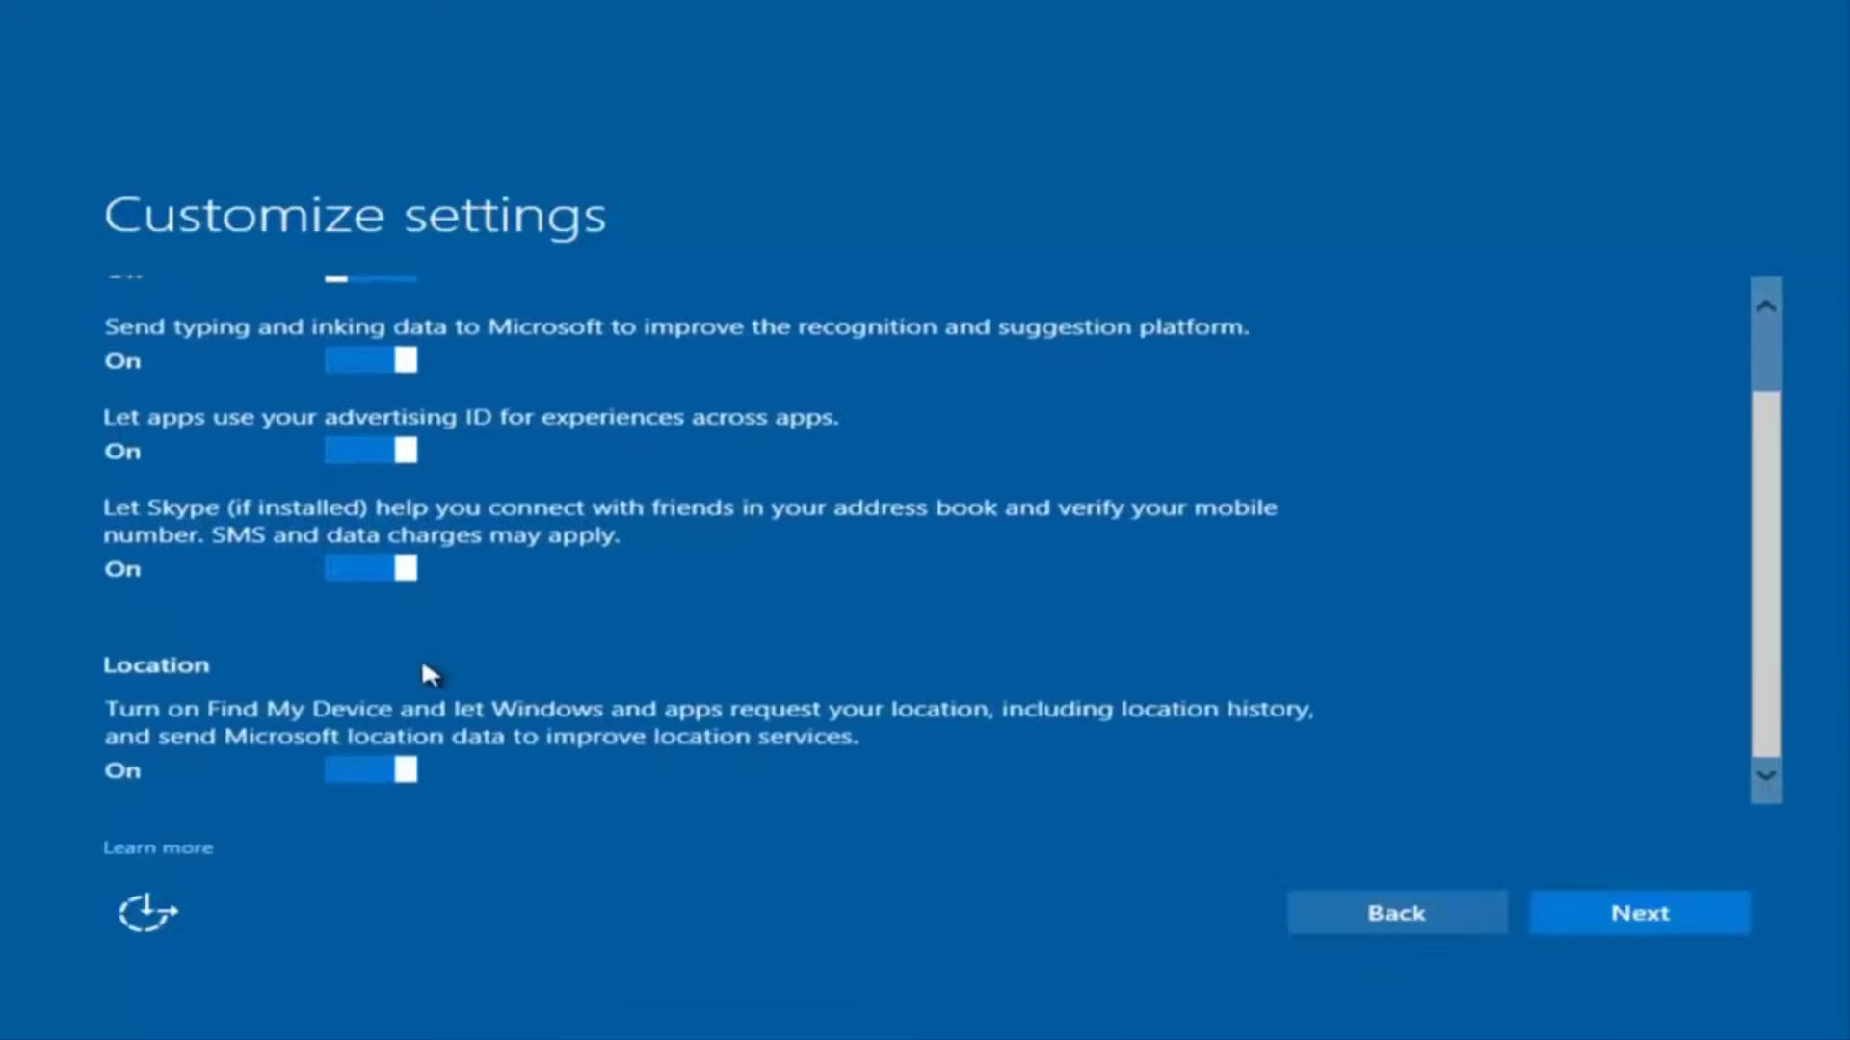
{"action": "scroll", "coordinate": [482, 578], "scroll_direction": "up", "scroll_amount": 2}
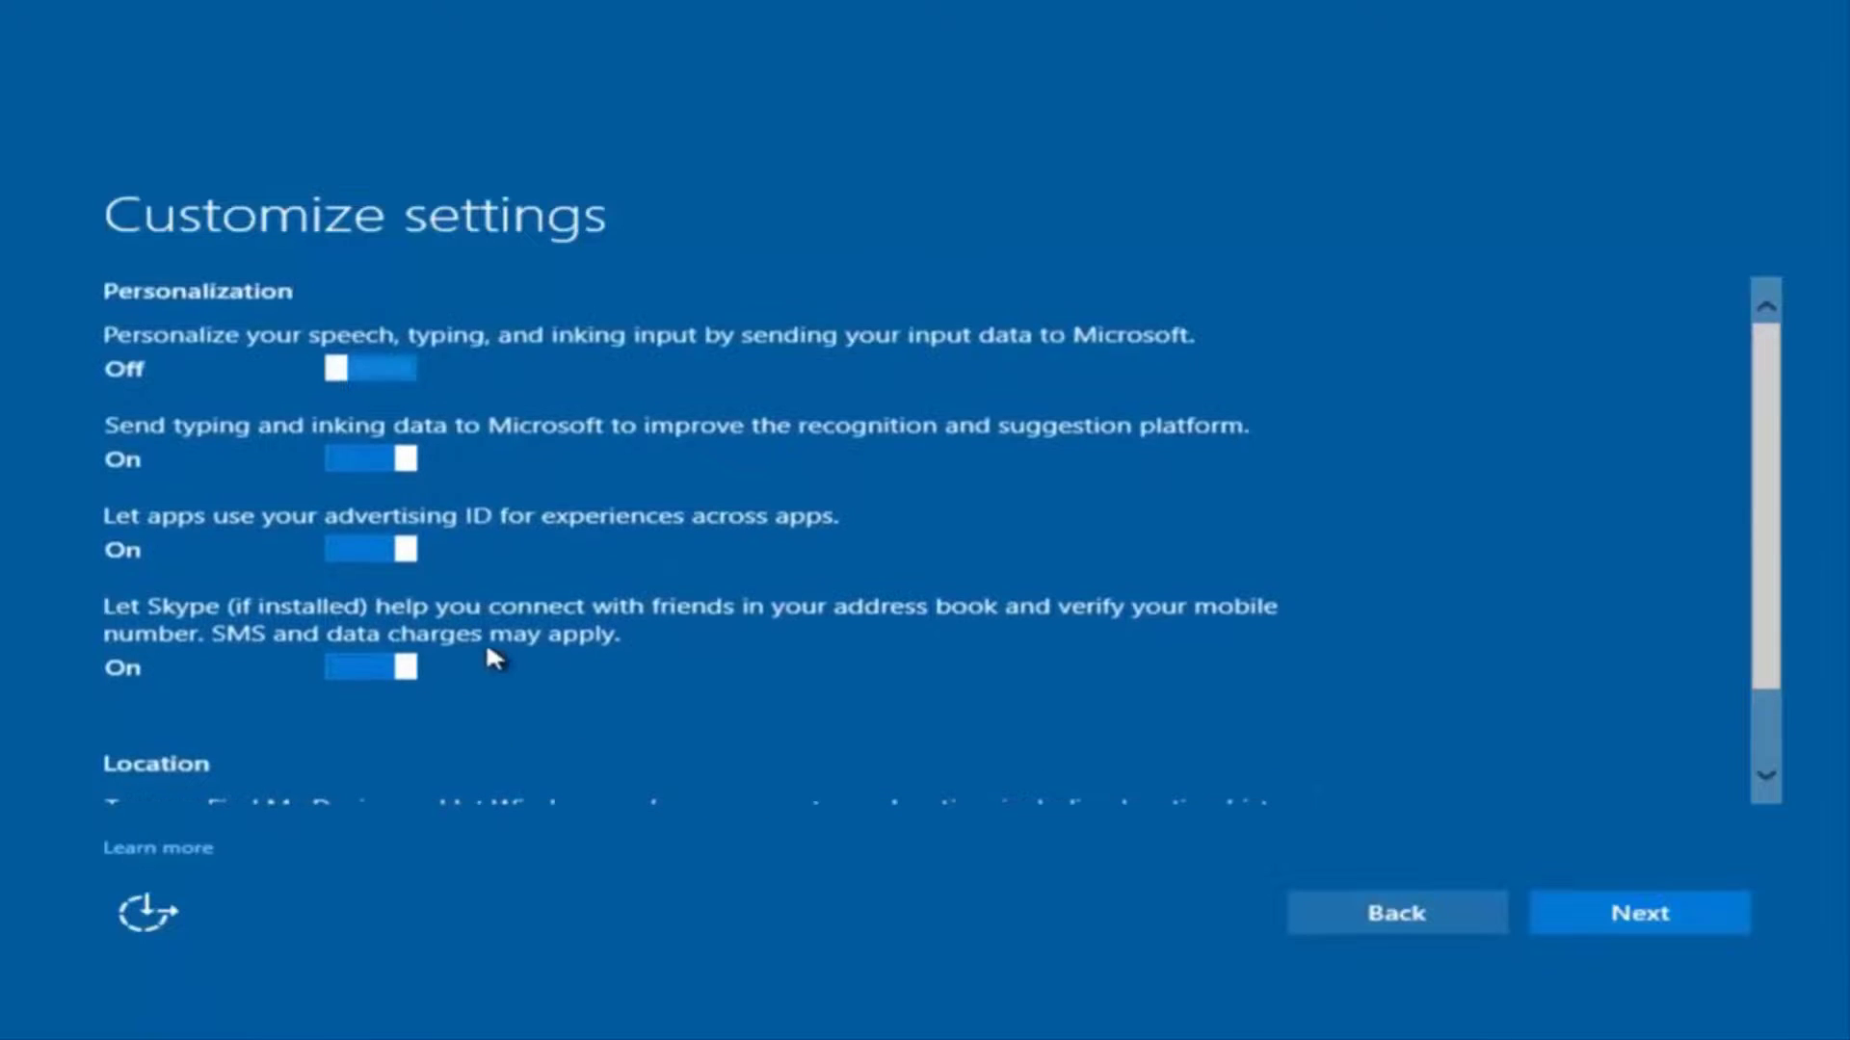
{"action": "left_click", "coordinate": [1602, 917]}
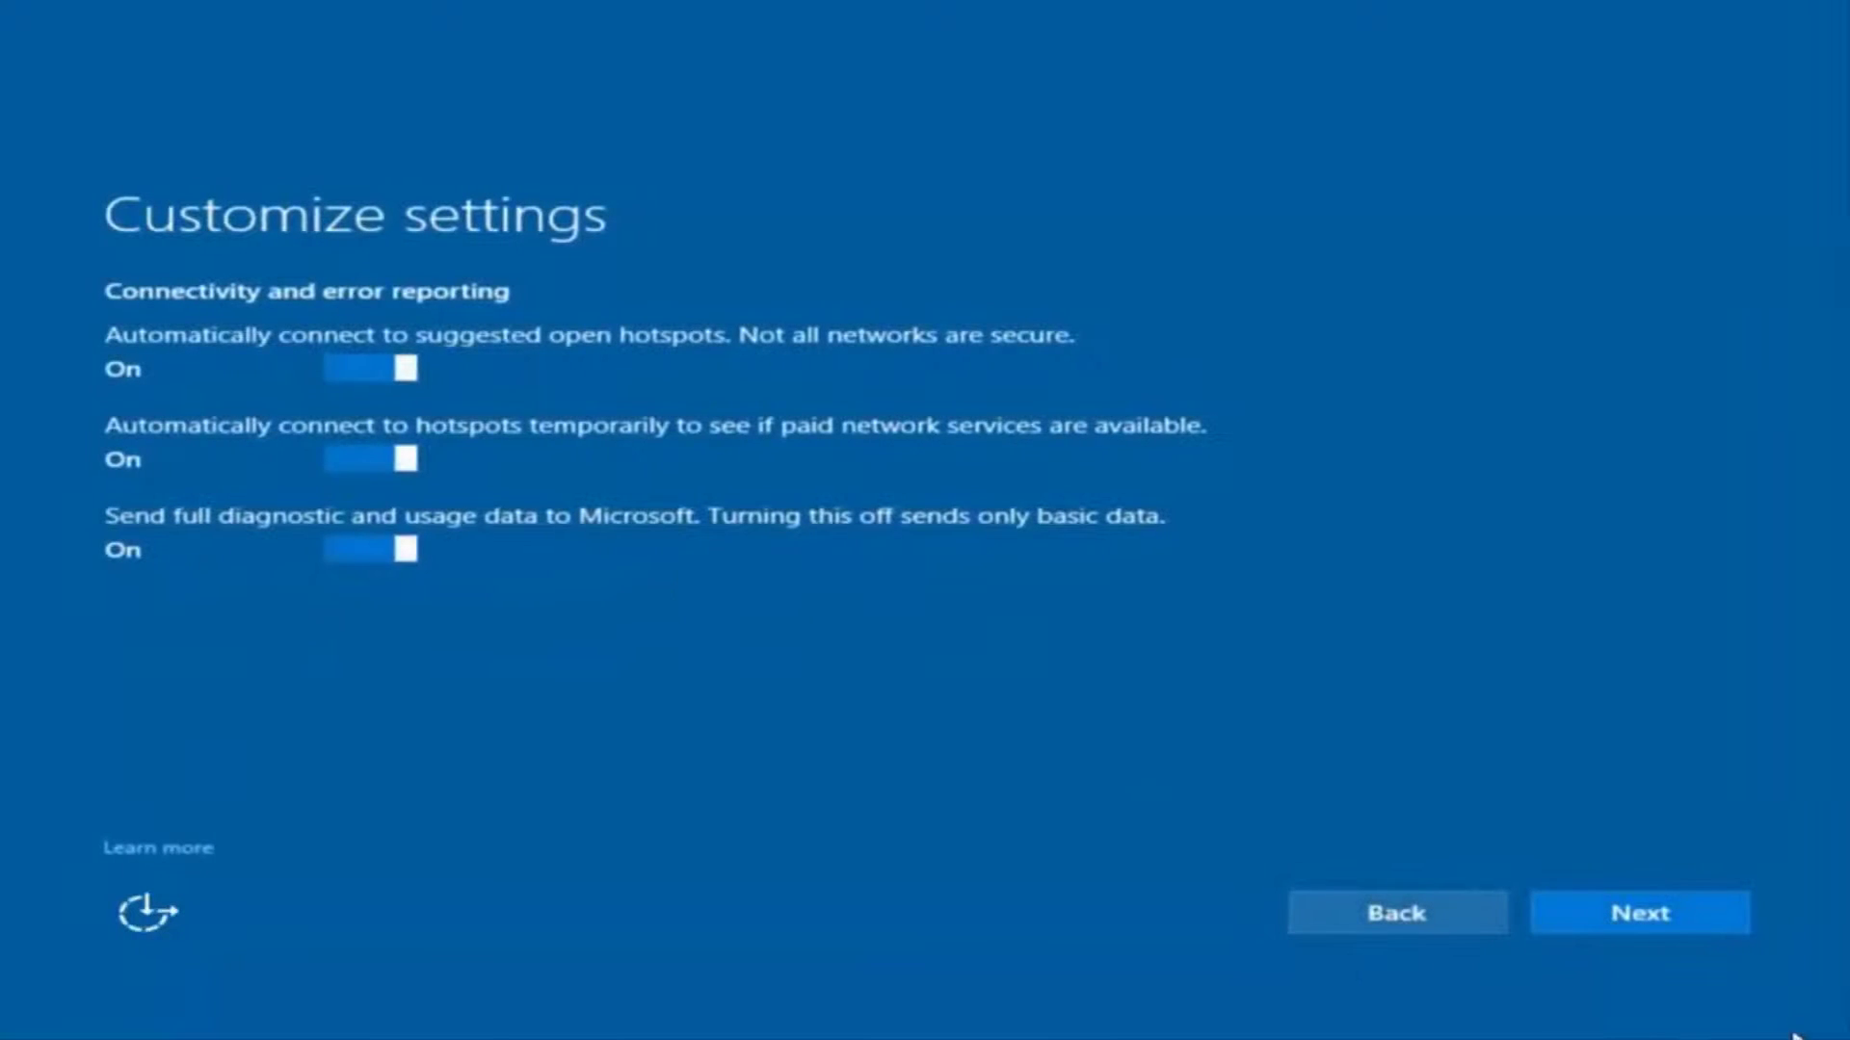
- Leave the Connectivity and error reporting settings unchanged and continue
{"action": "left_click", "coordinate": [1639, 917]}
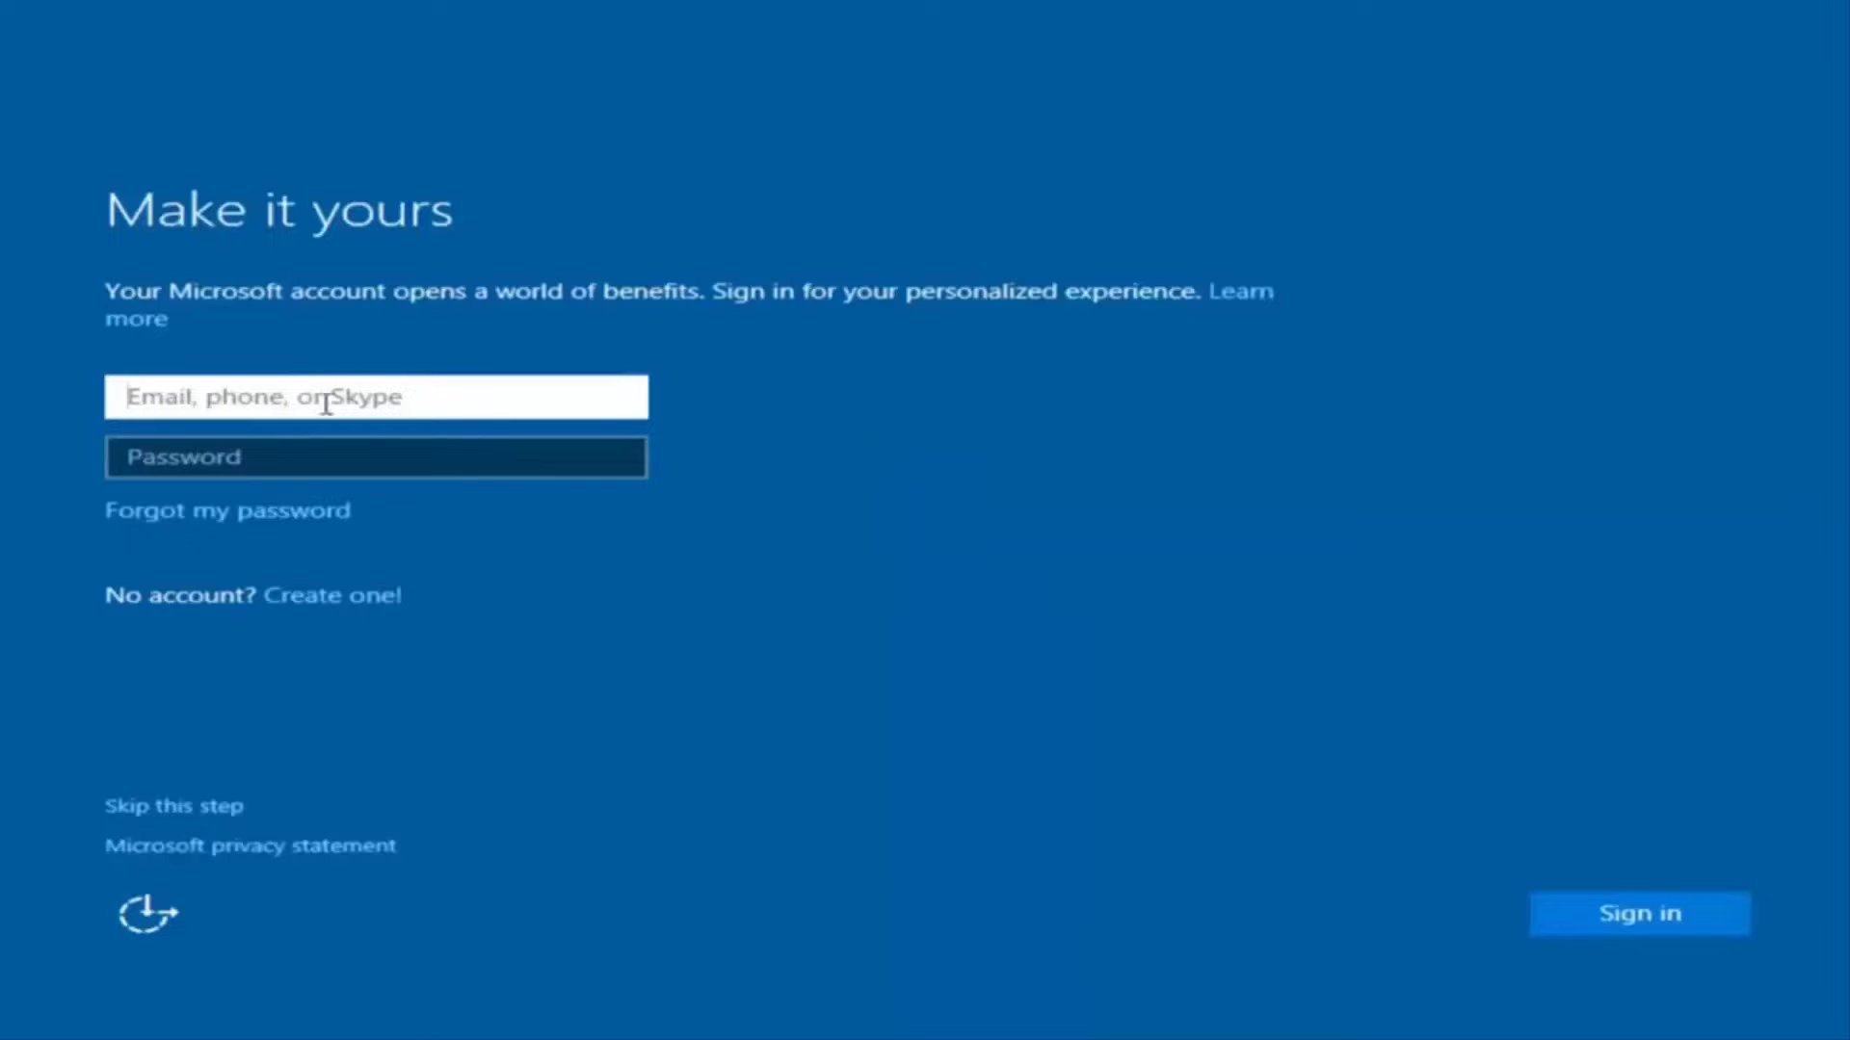
- Skip Microsoft account sign-in and enter 'example' as the local user name
{"action": "left_click", "coordinate": [792, 404]}
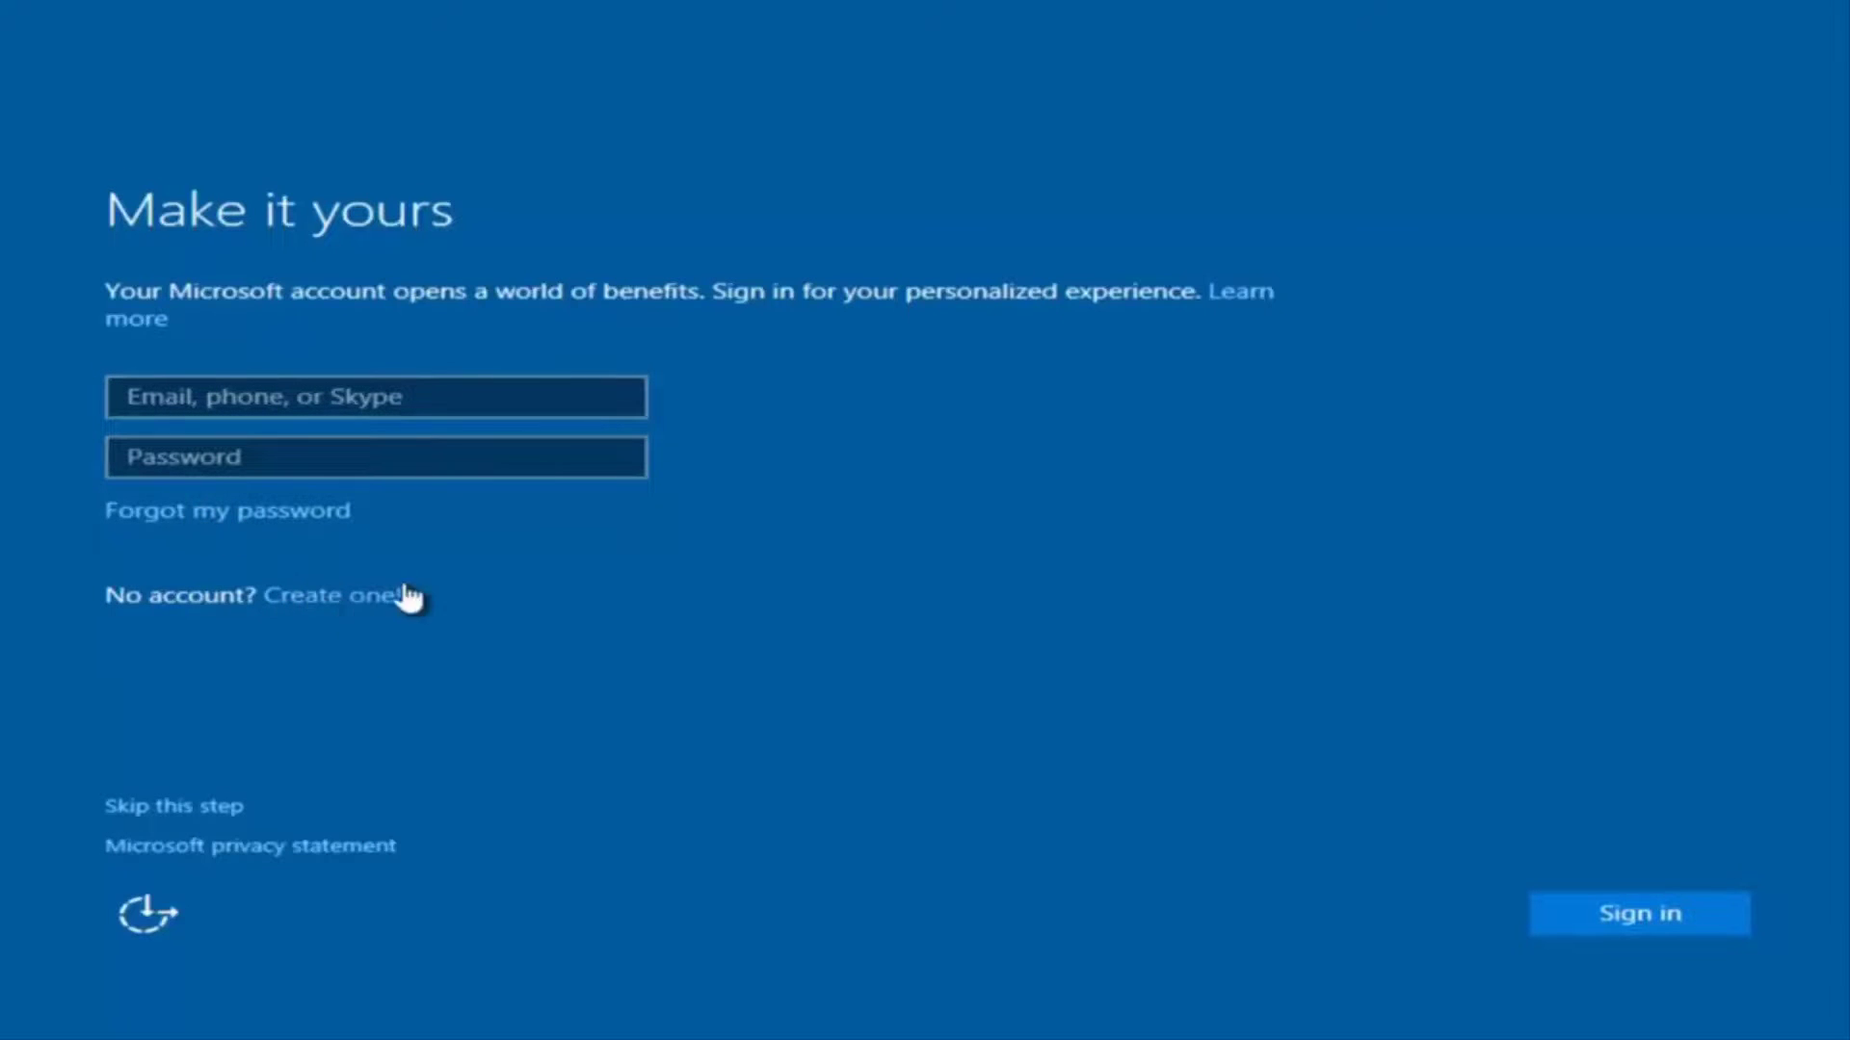
{"action": "left_click", "coordinate": [183, 809]}
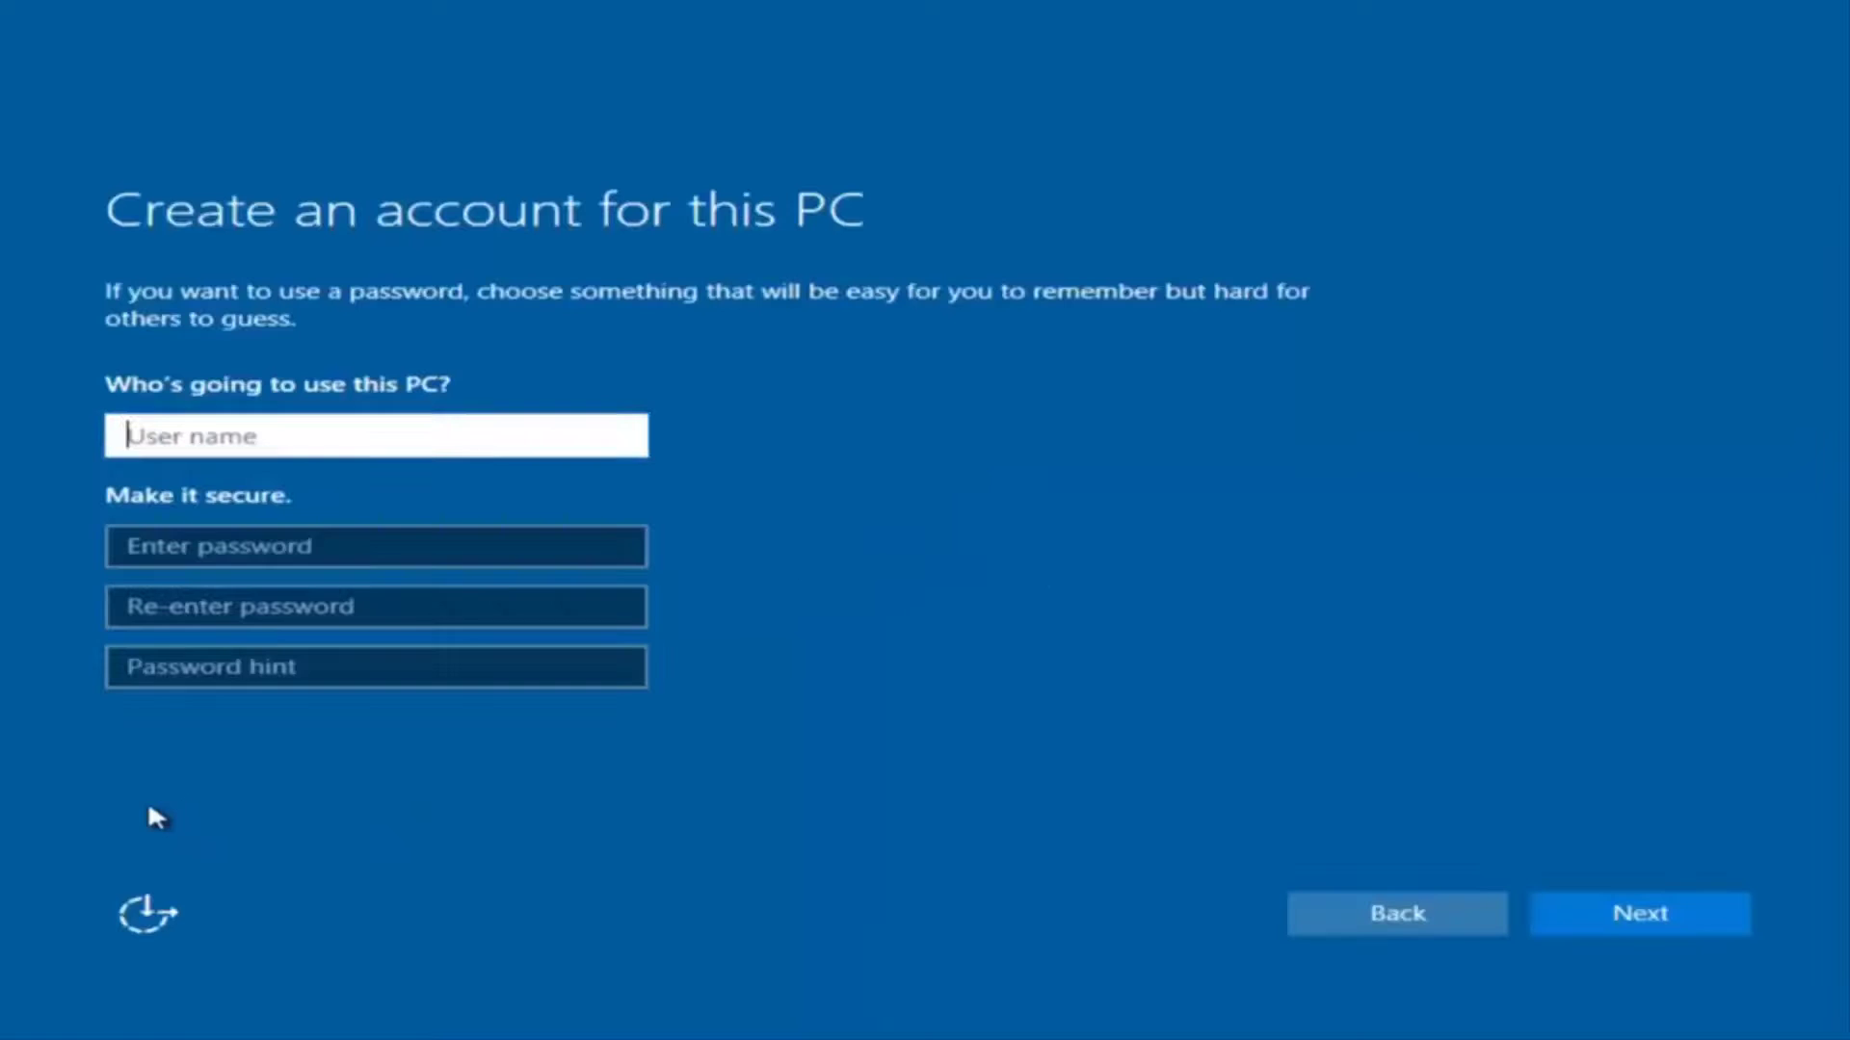
{"action": "type", "text": "exam[p"}
{"action": "key", "text": "BackSpace"}
{"action": "key", "text": "BackSpace"}
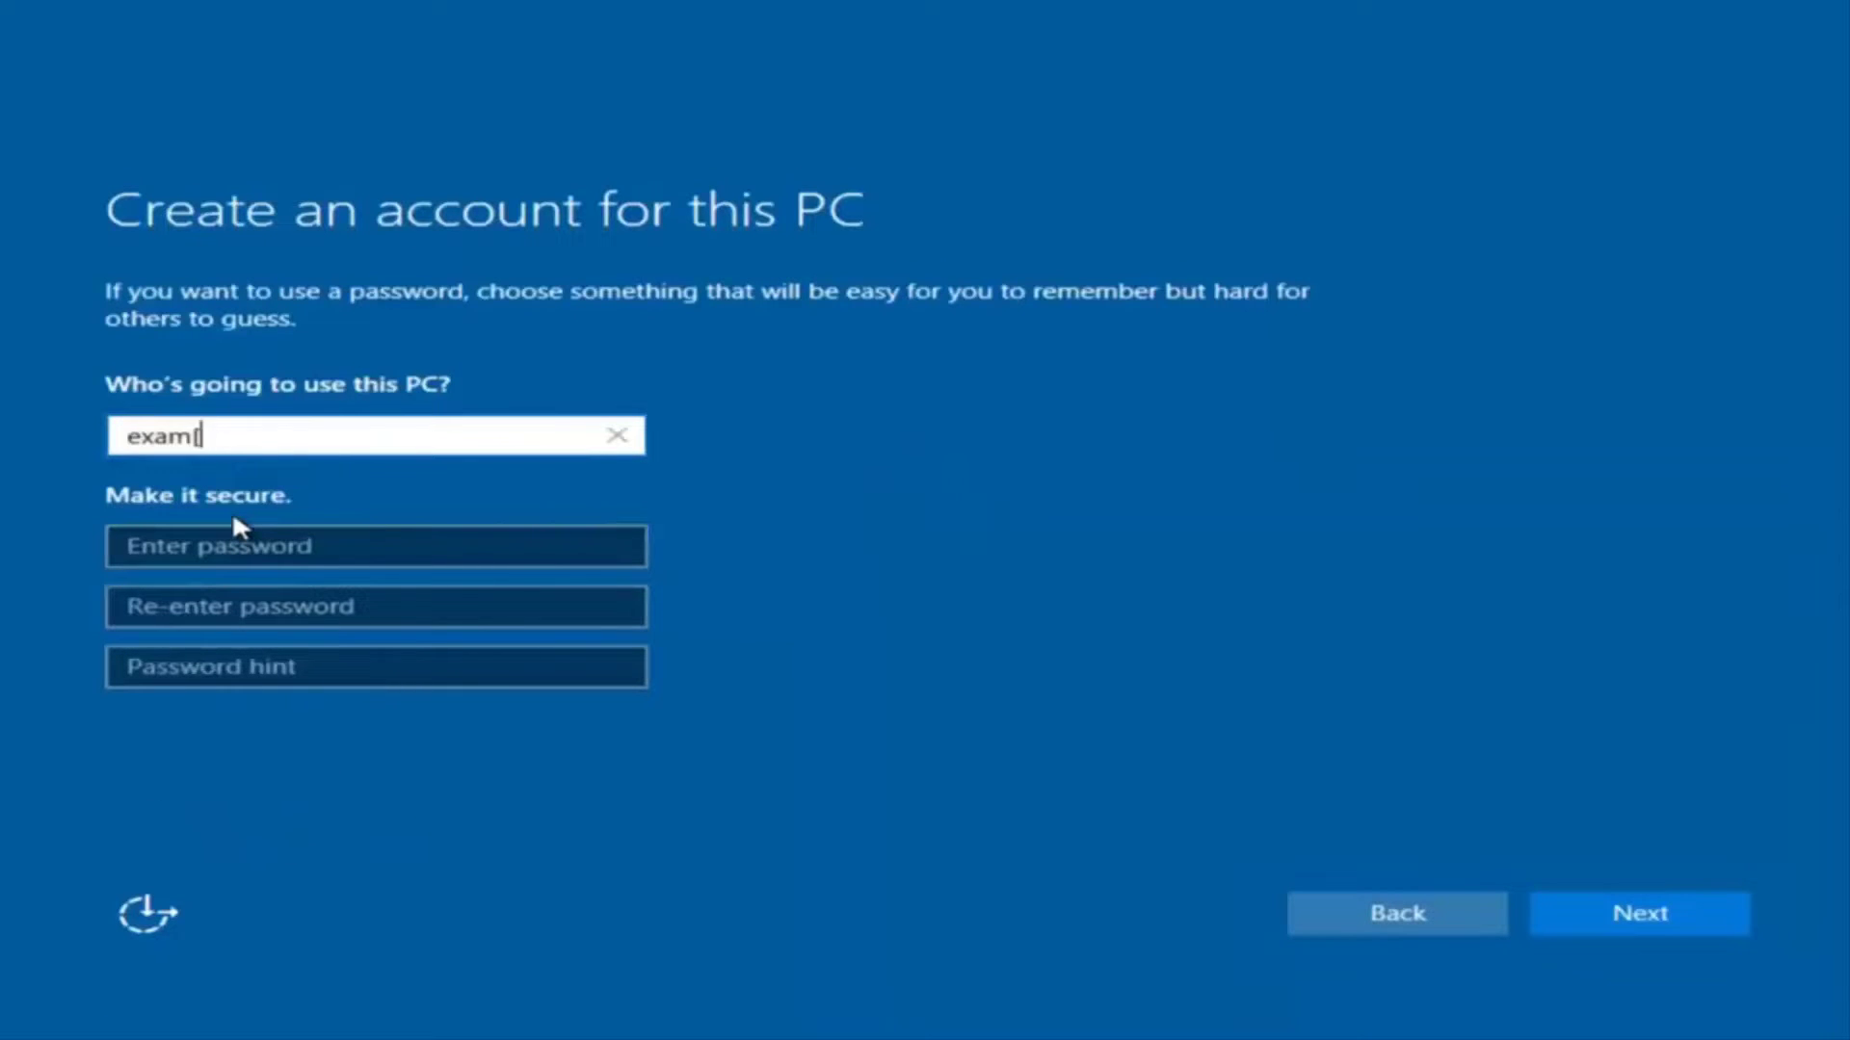
{"action": "type", "text": "ple"}
- Enter and confirm the account password, add a password hint, and submit
{"action": "left_click", "coordinate": [232, 550]}
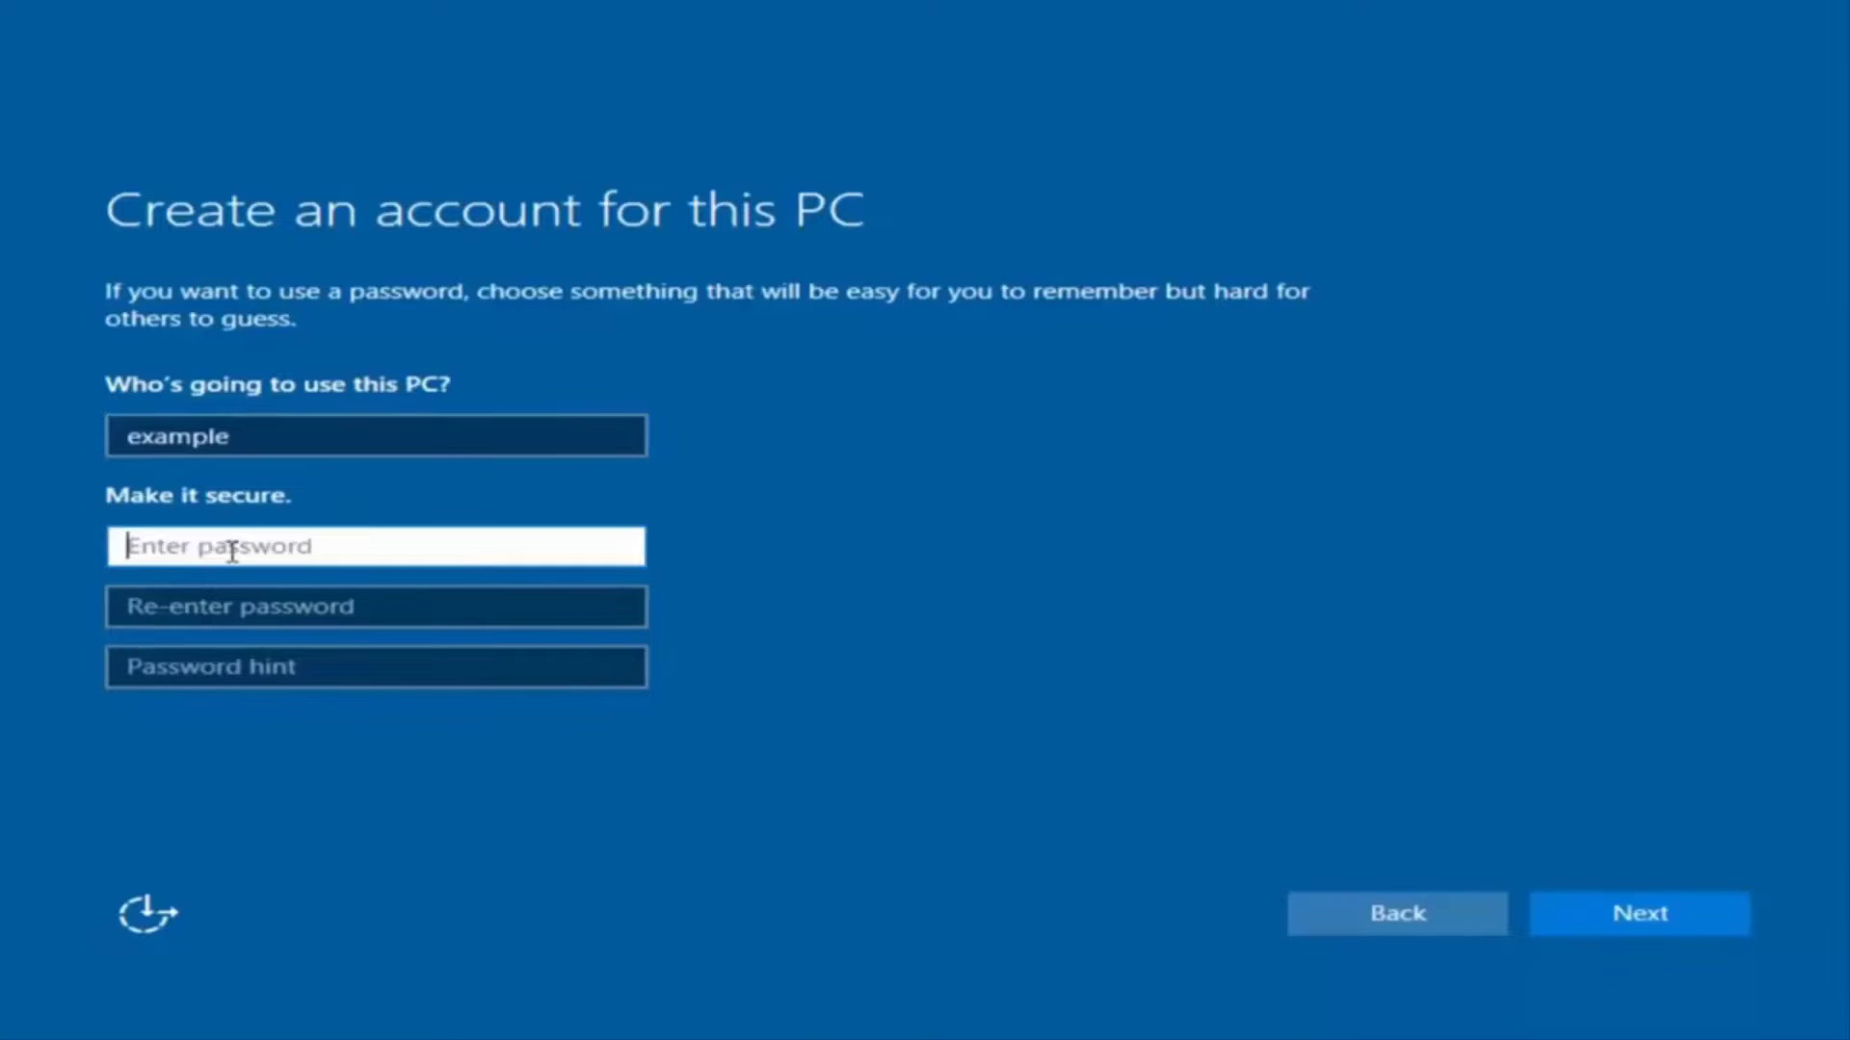
{"action": "type", "text": "*********"}
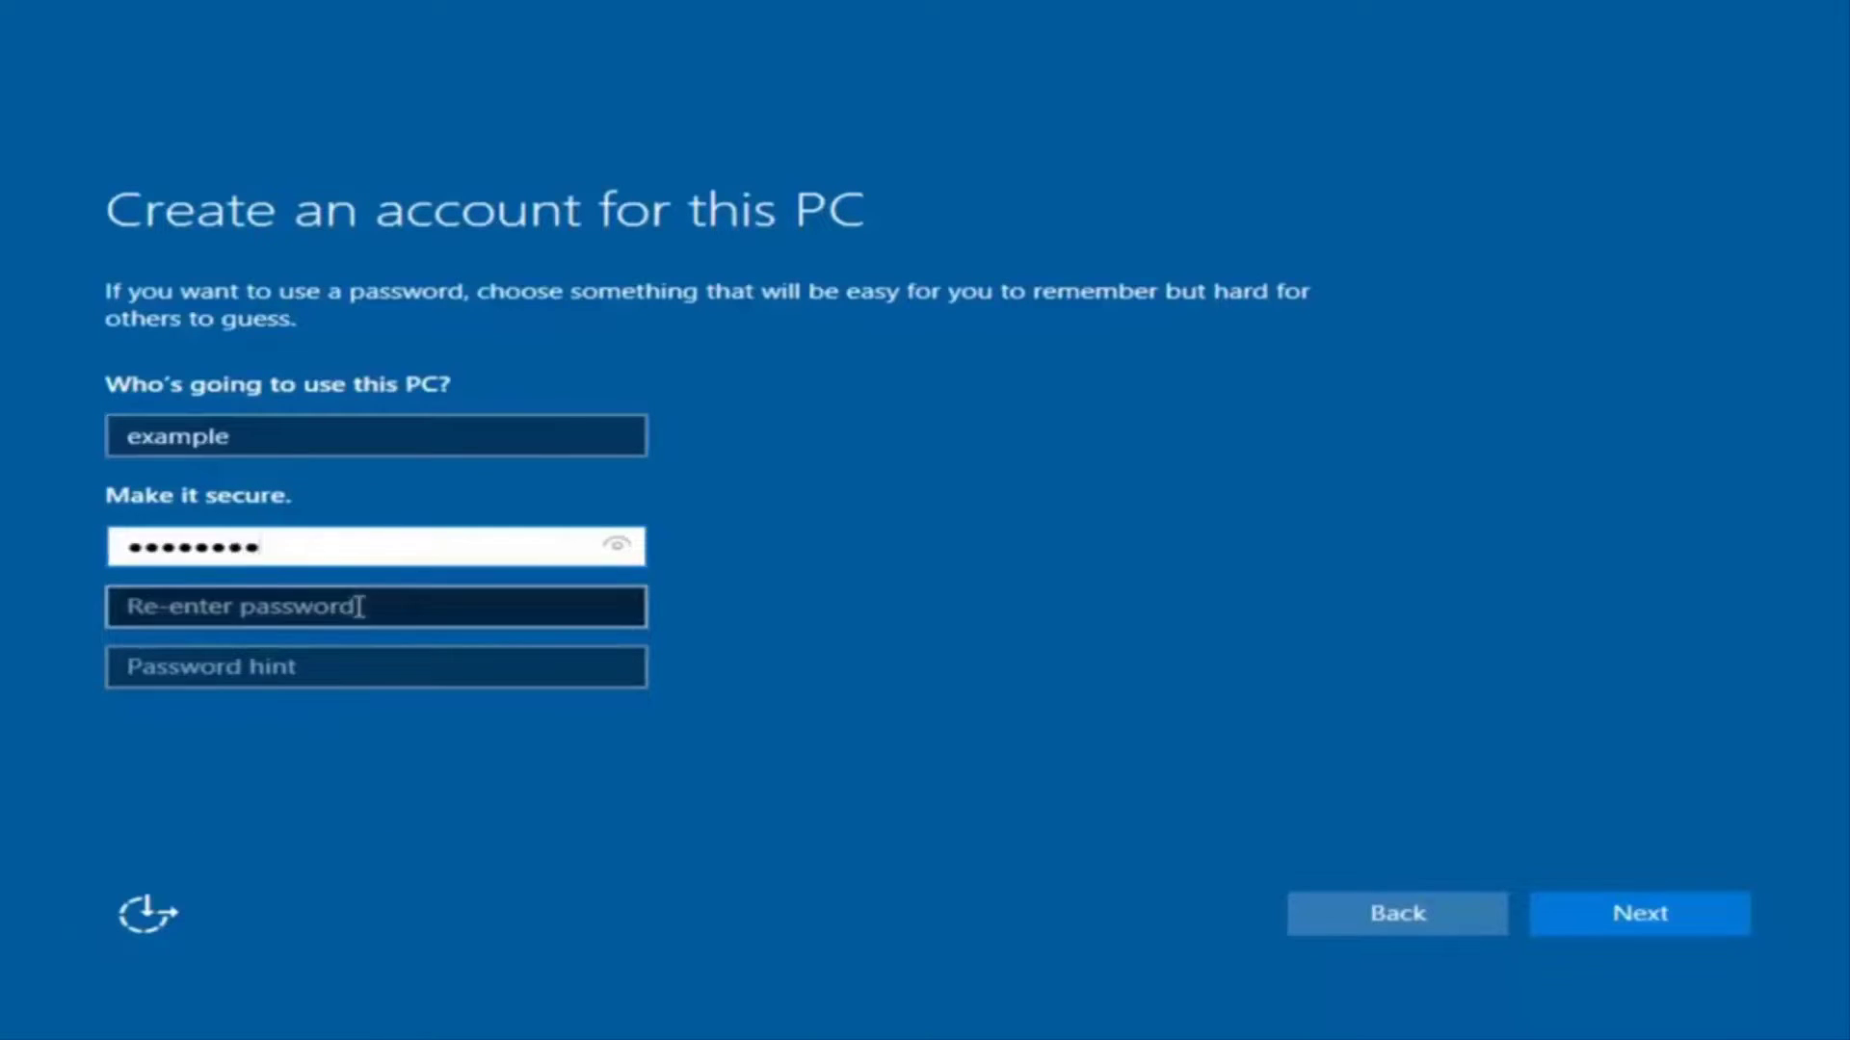
{"action": "left_click", "coordinate": [359, 607]}
{"action": "type", "text": "*********"}
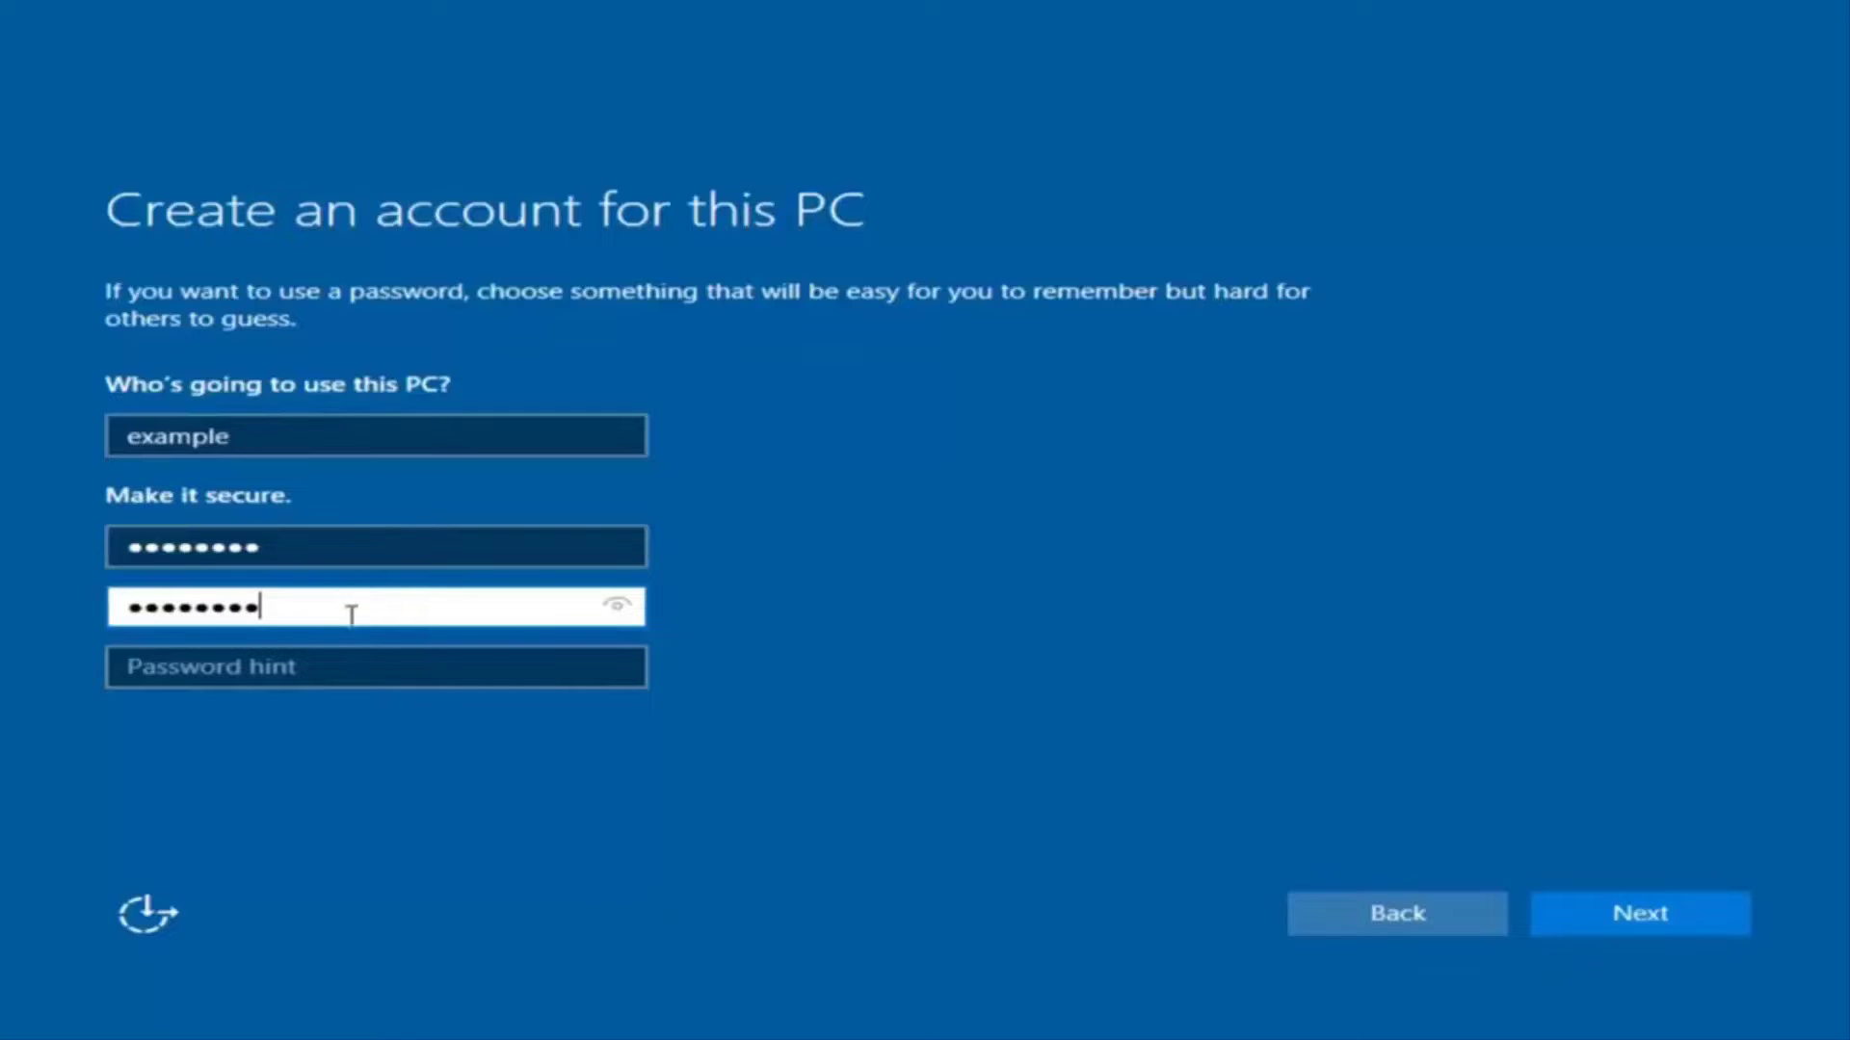
{"action": "left_click", "coordinate": [337, 674]}
{"action": "type", "text": "pass"}
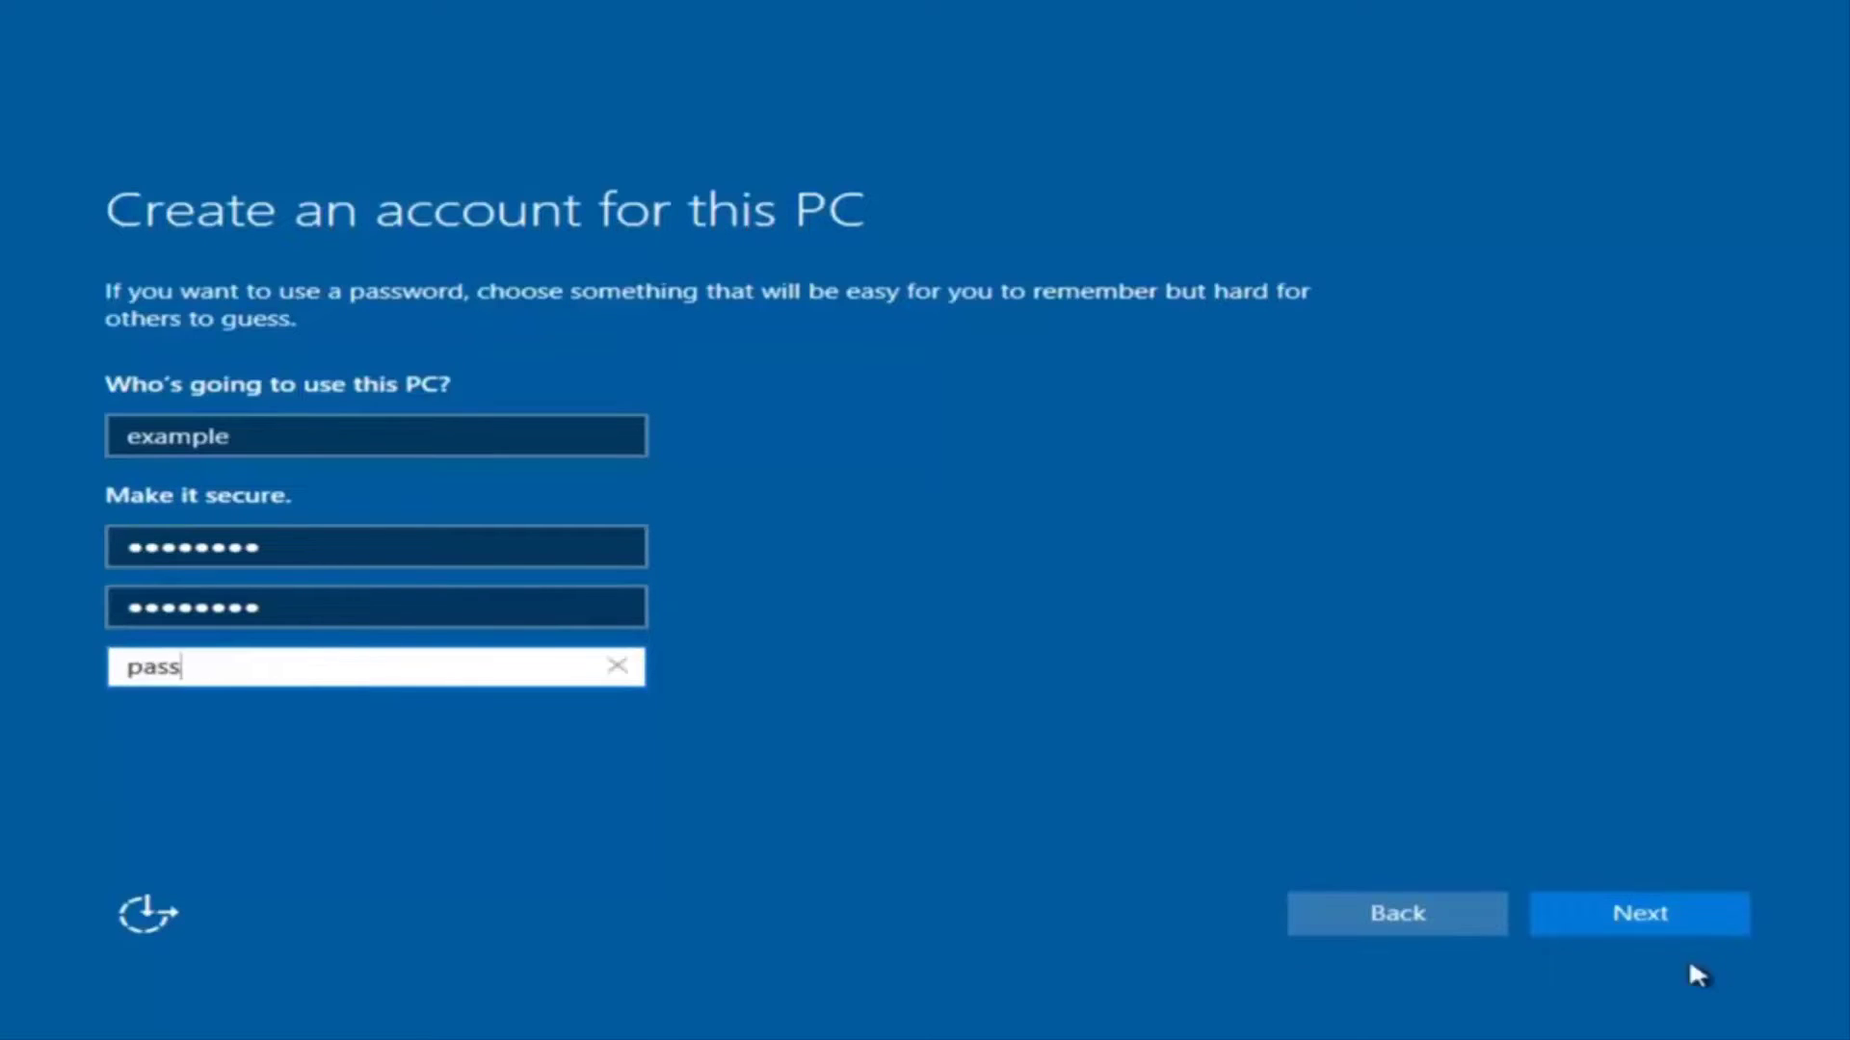
{"action": "left_click", "coordinate": [1670, 921]}
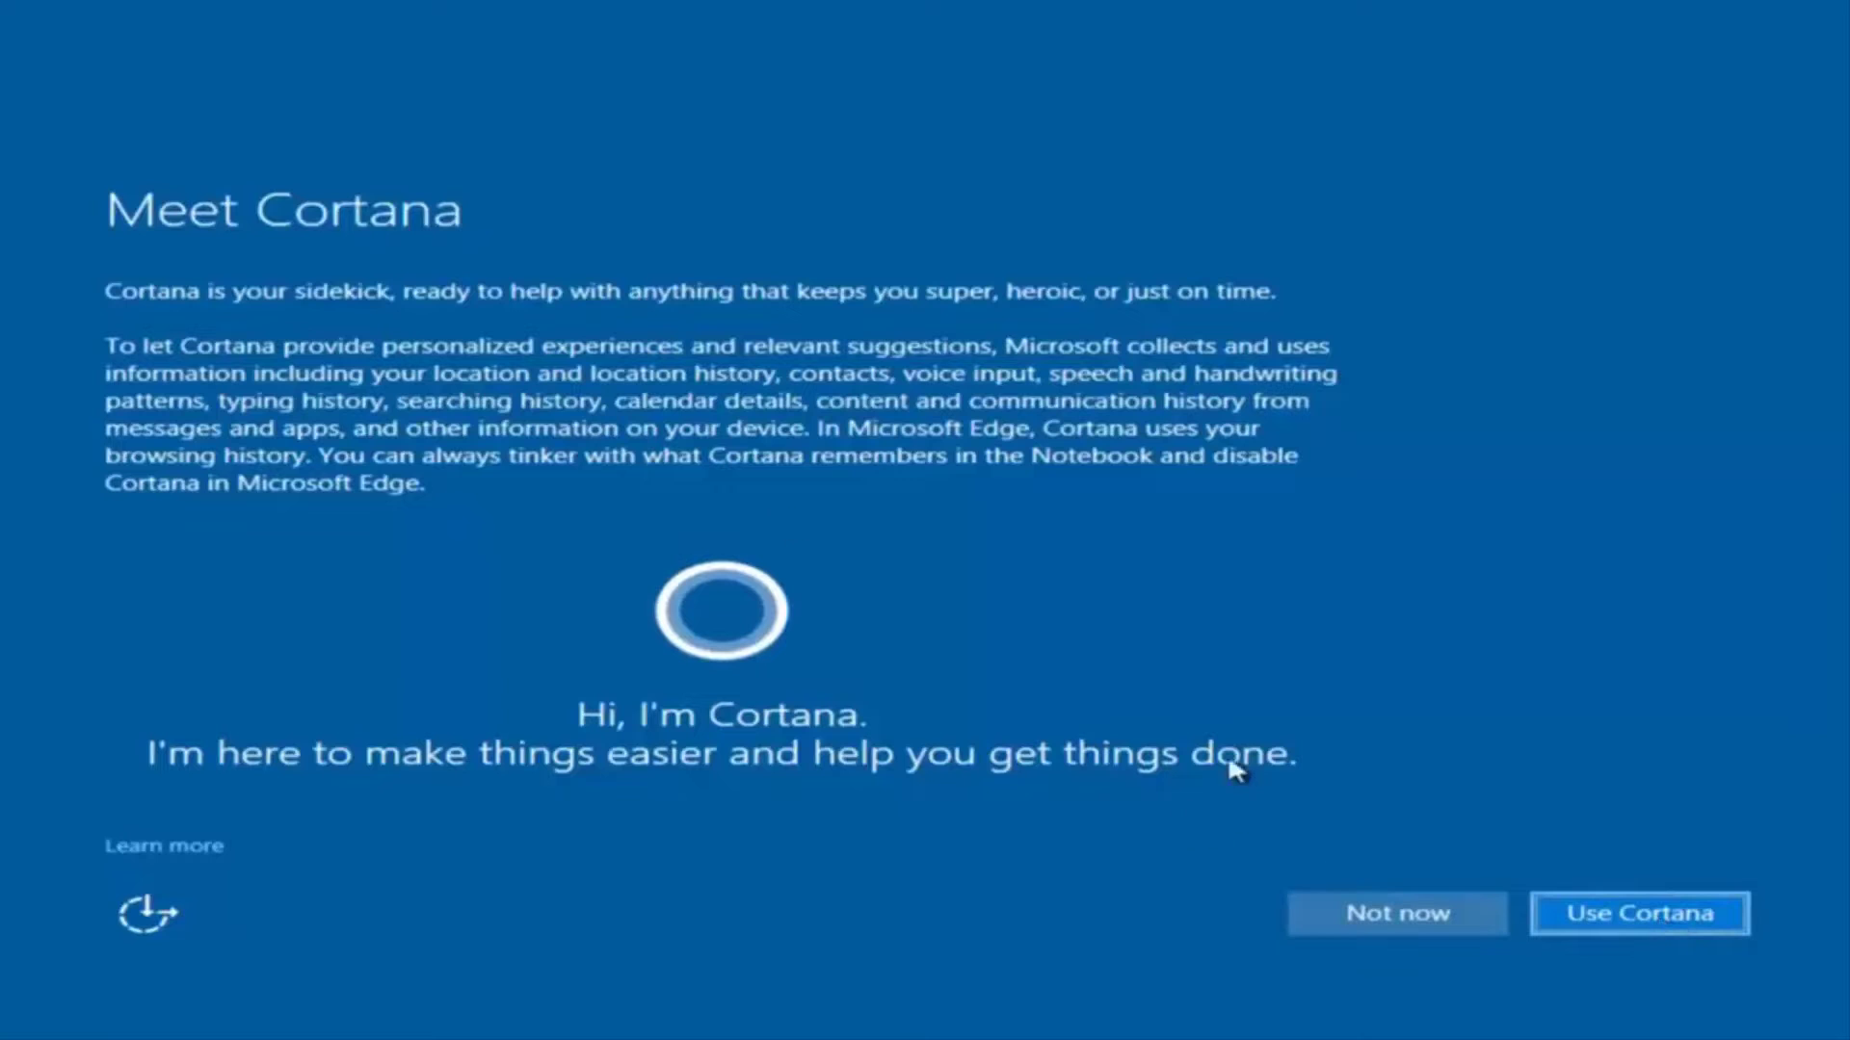
- Decline Cortana setup with Not now
{"action": "left_click", "coordinate": [1360, 900]}
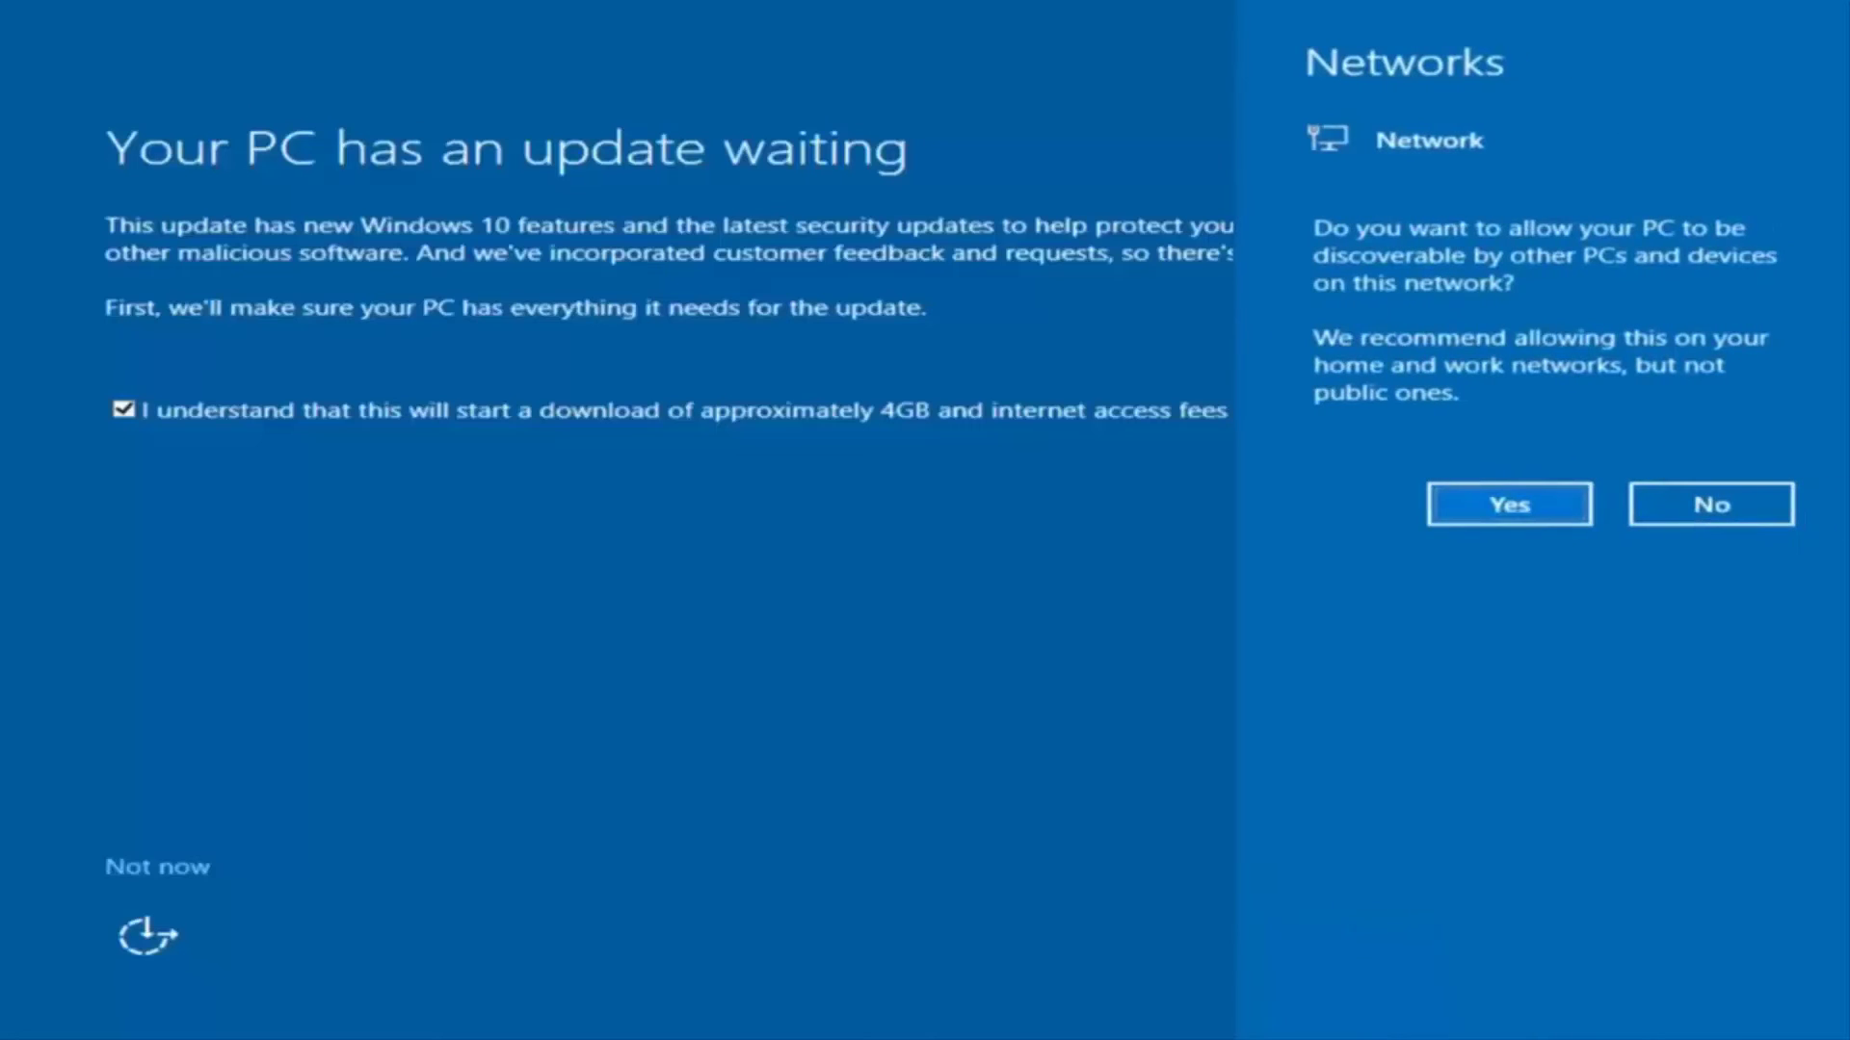
- Answer the network discoverability prompt and postpone the pending update to reach the desktop
{"action": "left_click", "coordinate": [848, 718]}
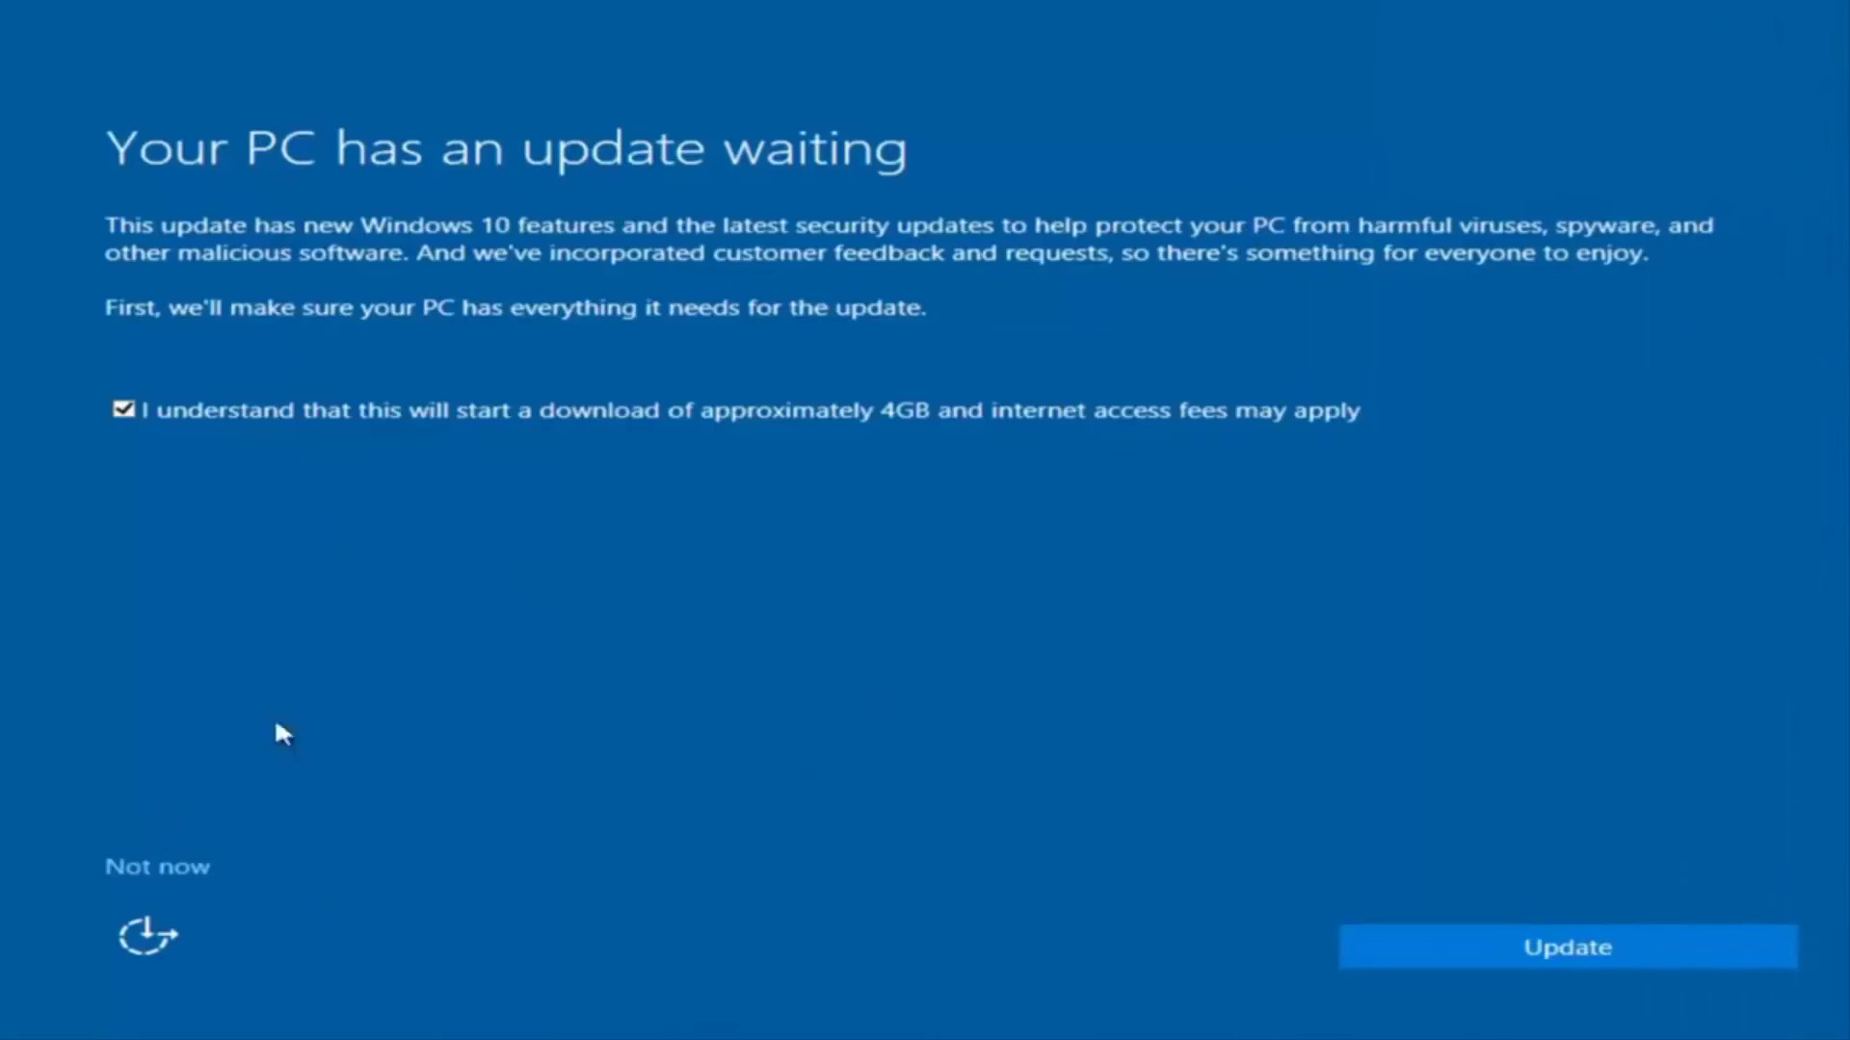
{"action": "left_click", "coordinate": [158, 867]}
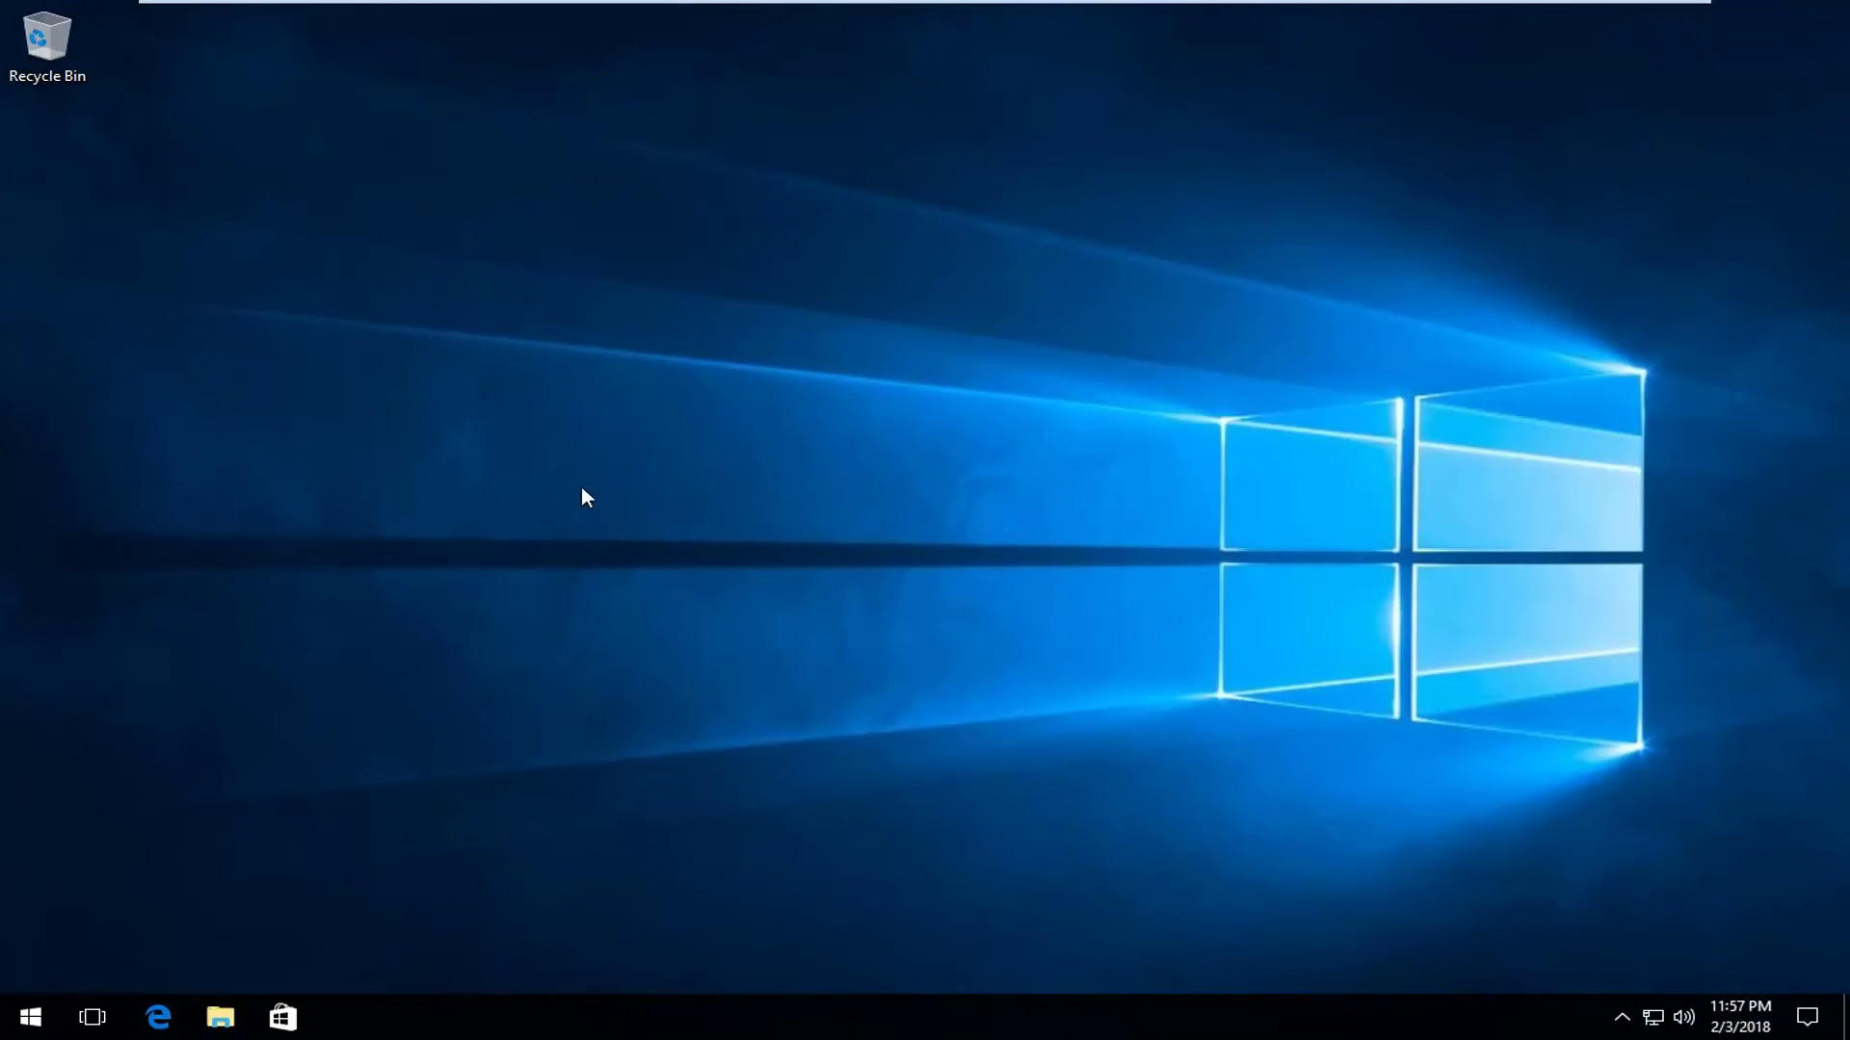